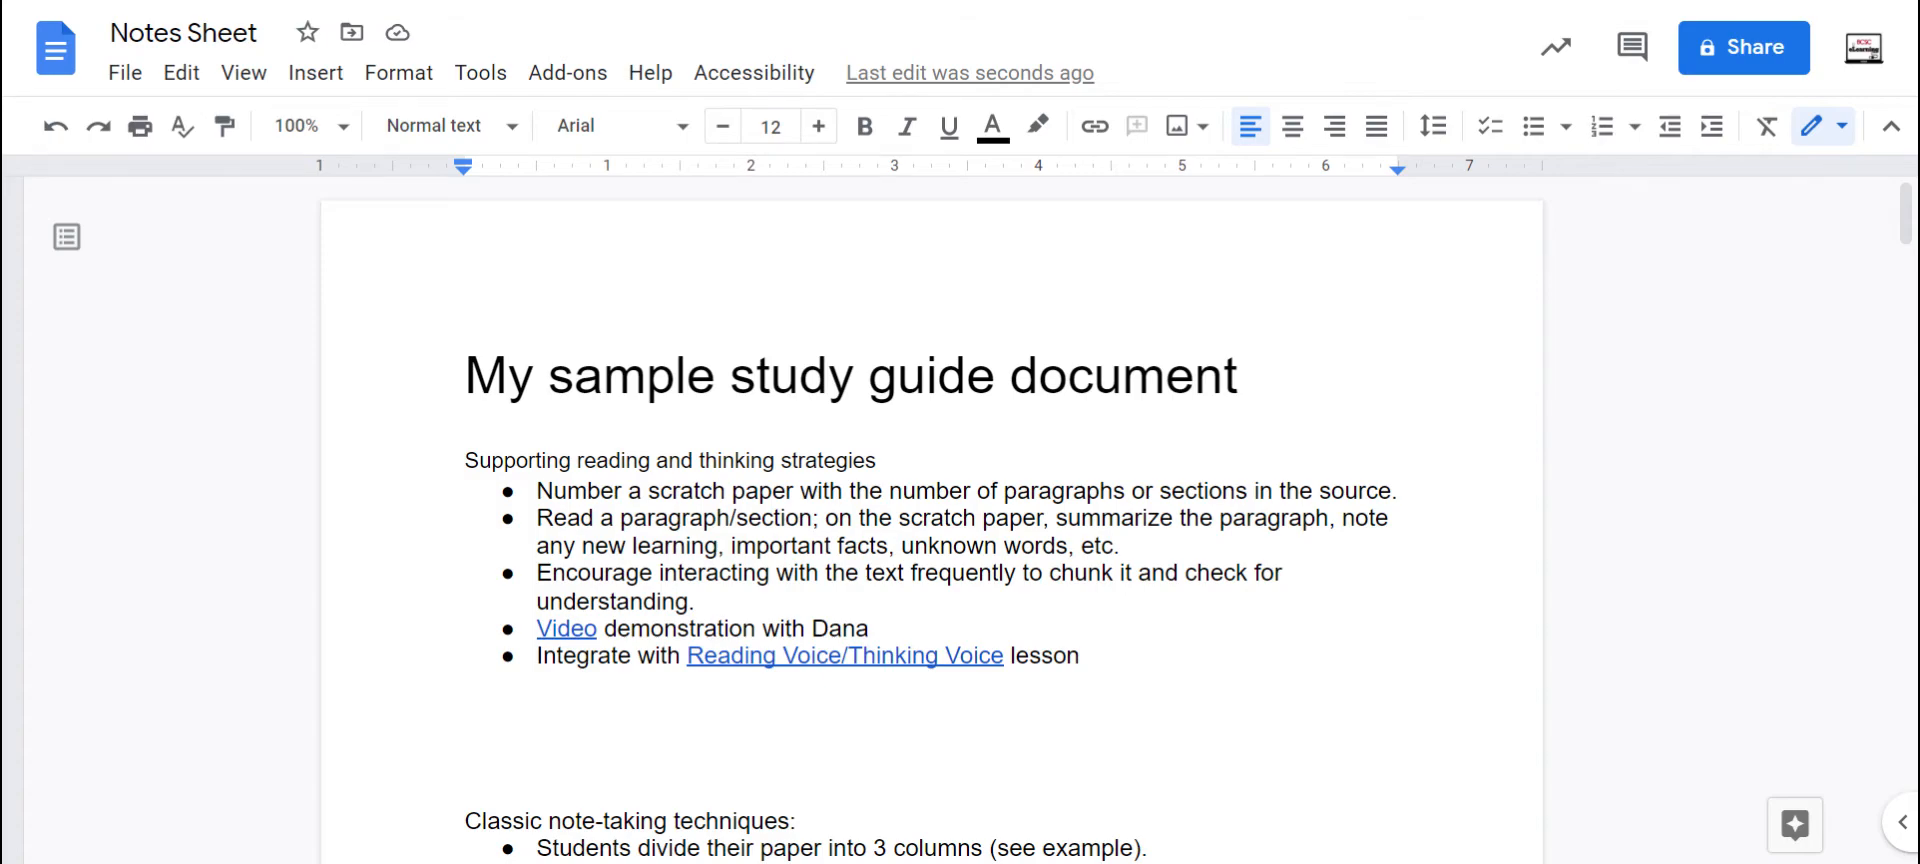
Skim through the study guide document and view its outline of headings.
{"action": "scroll", "coordinate": [931, 520], "scroll_direction": "down", "scroll_amount": 20}
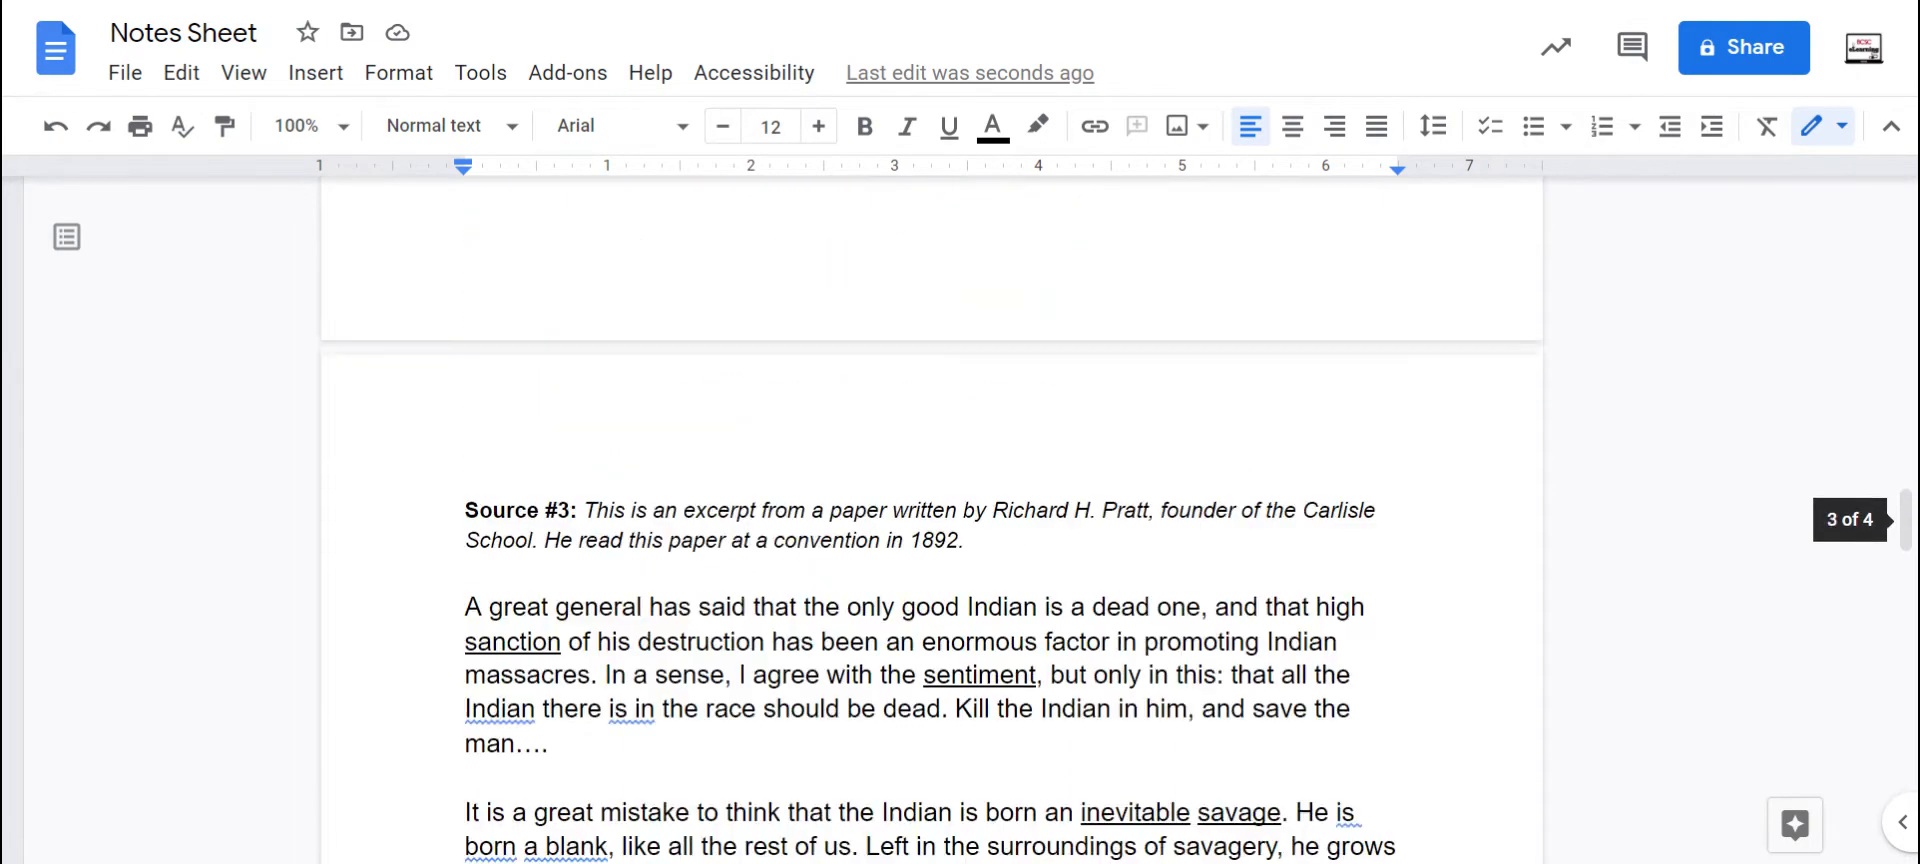
{"action": "scroll", "coordinate": [931, 520], "scroll_direction": "up", "scroll_amount": 20}
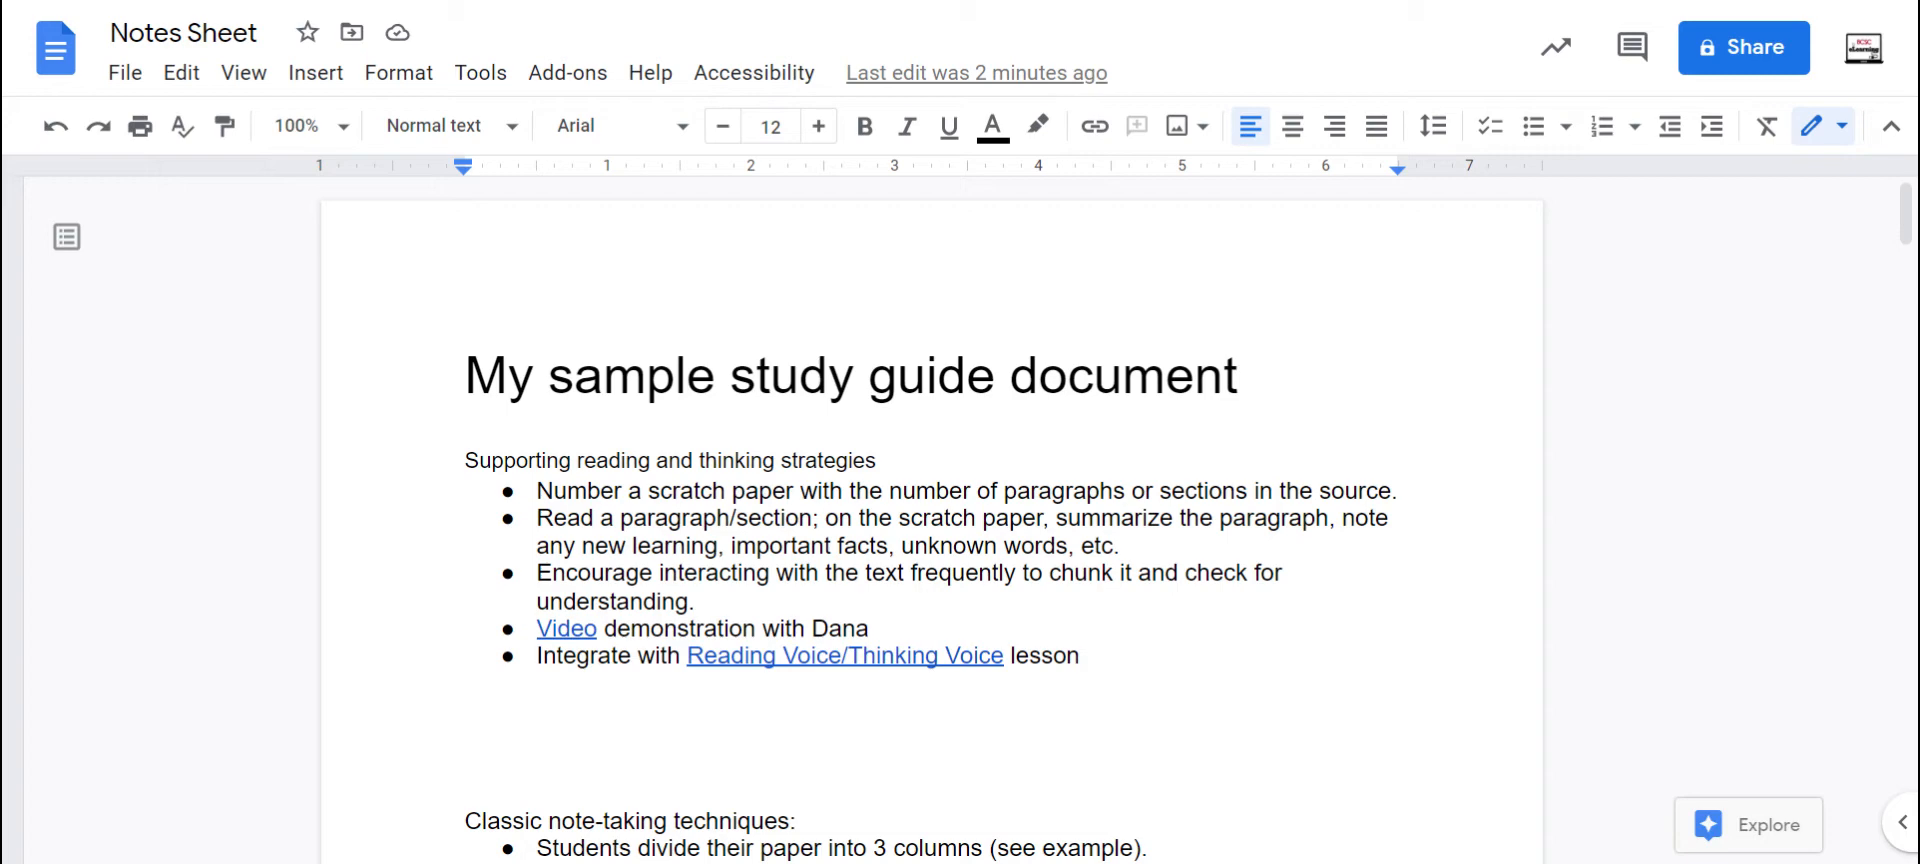
{"action": "left_click", "coordinate": [66, 240]}
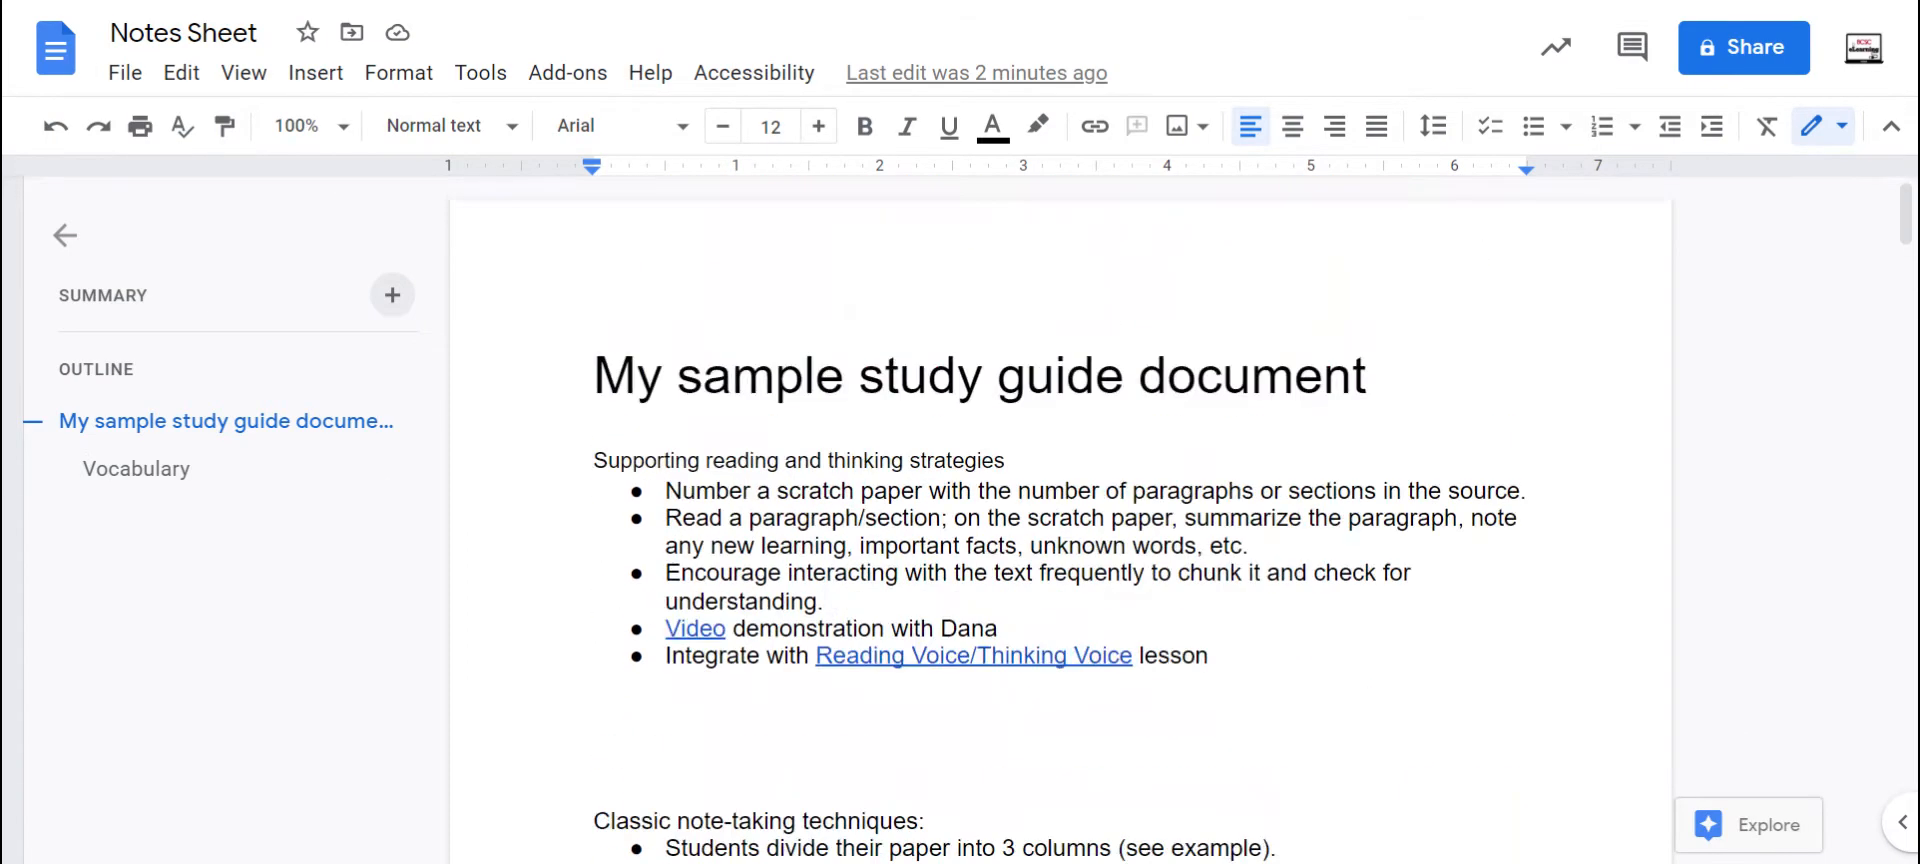
{"action": "scroll", "coordinate": [1060, 520], "scroll_direction": "down", "scroll_amount": 12}
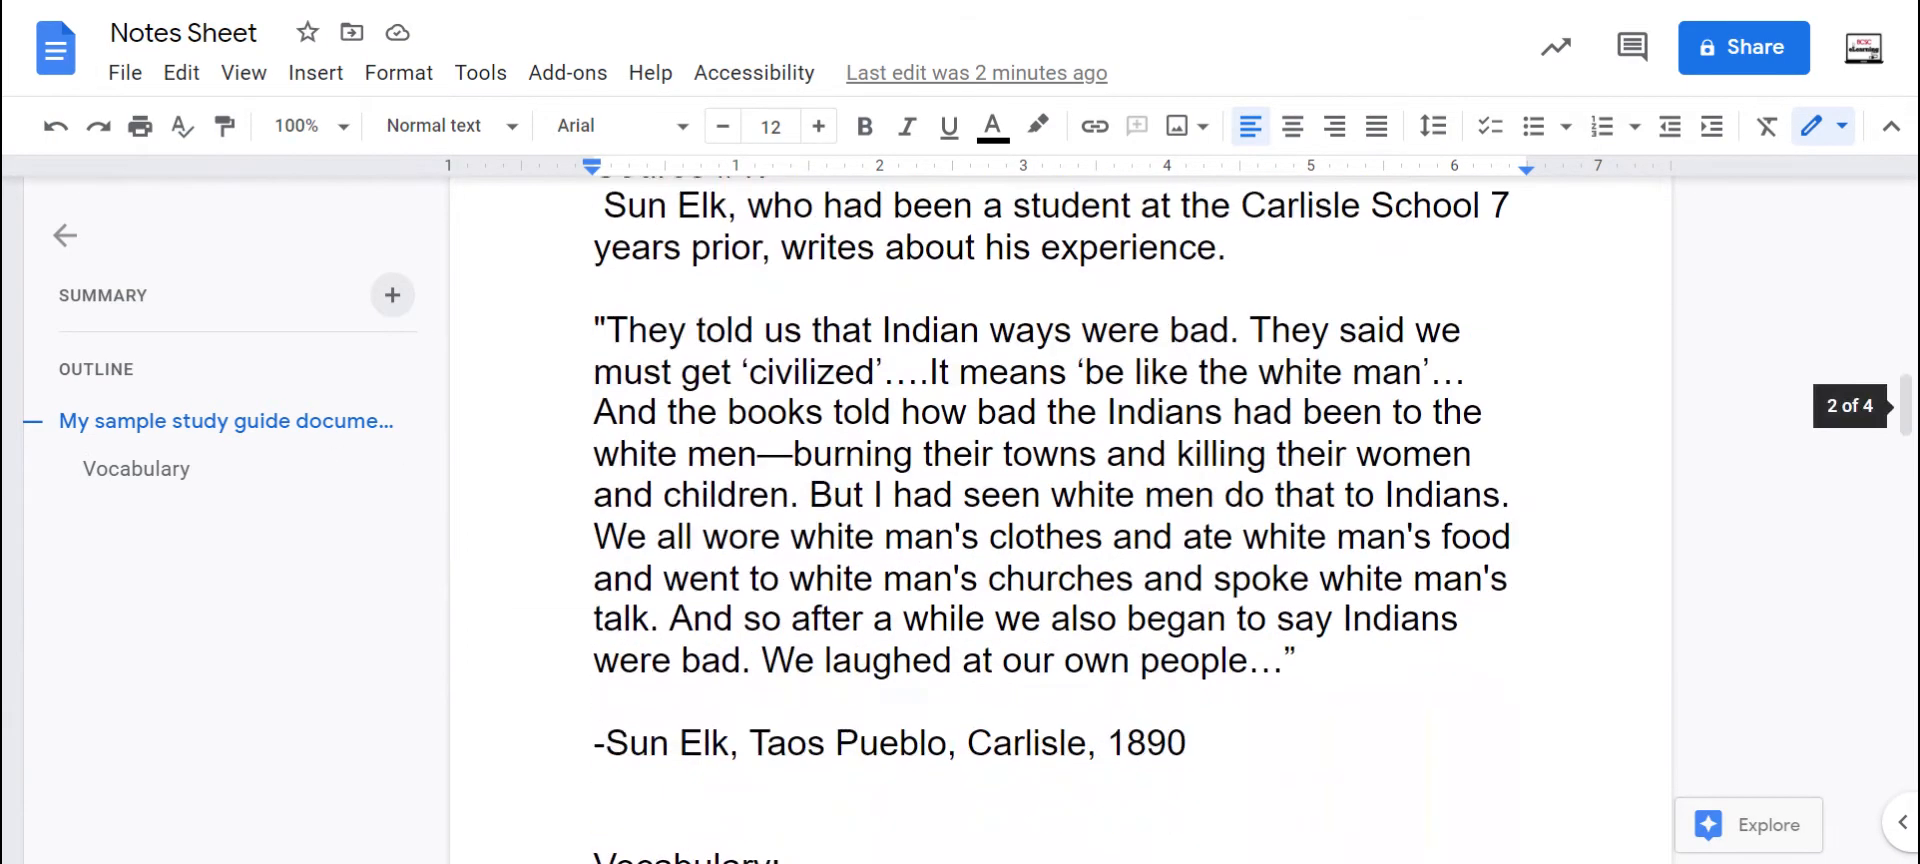
{"action": "scroll", "coordinate": [1060, 520], "scroll_direction": "up", "scroll_amount": 6}
{"action": "scroll", "coordinate": [1060, 520], "scroll_direction": "up", "scroll_amount": 10}
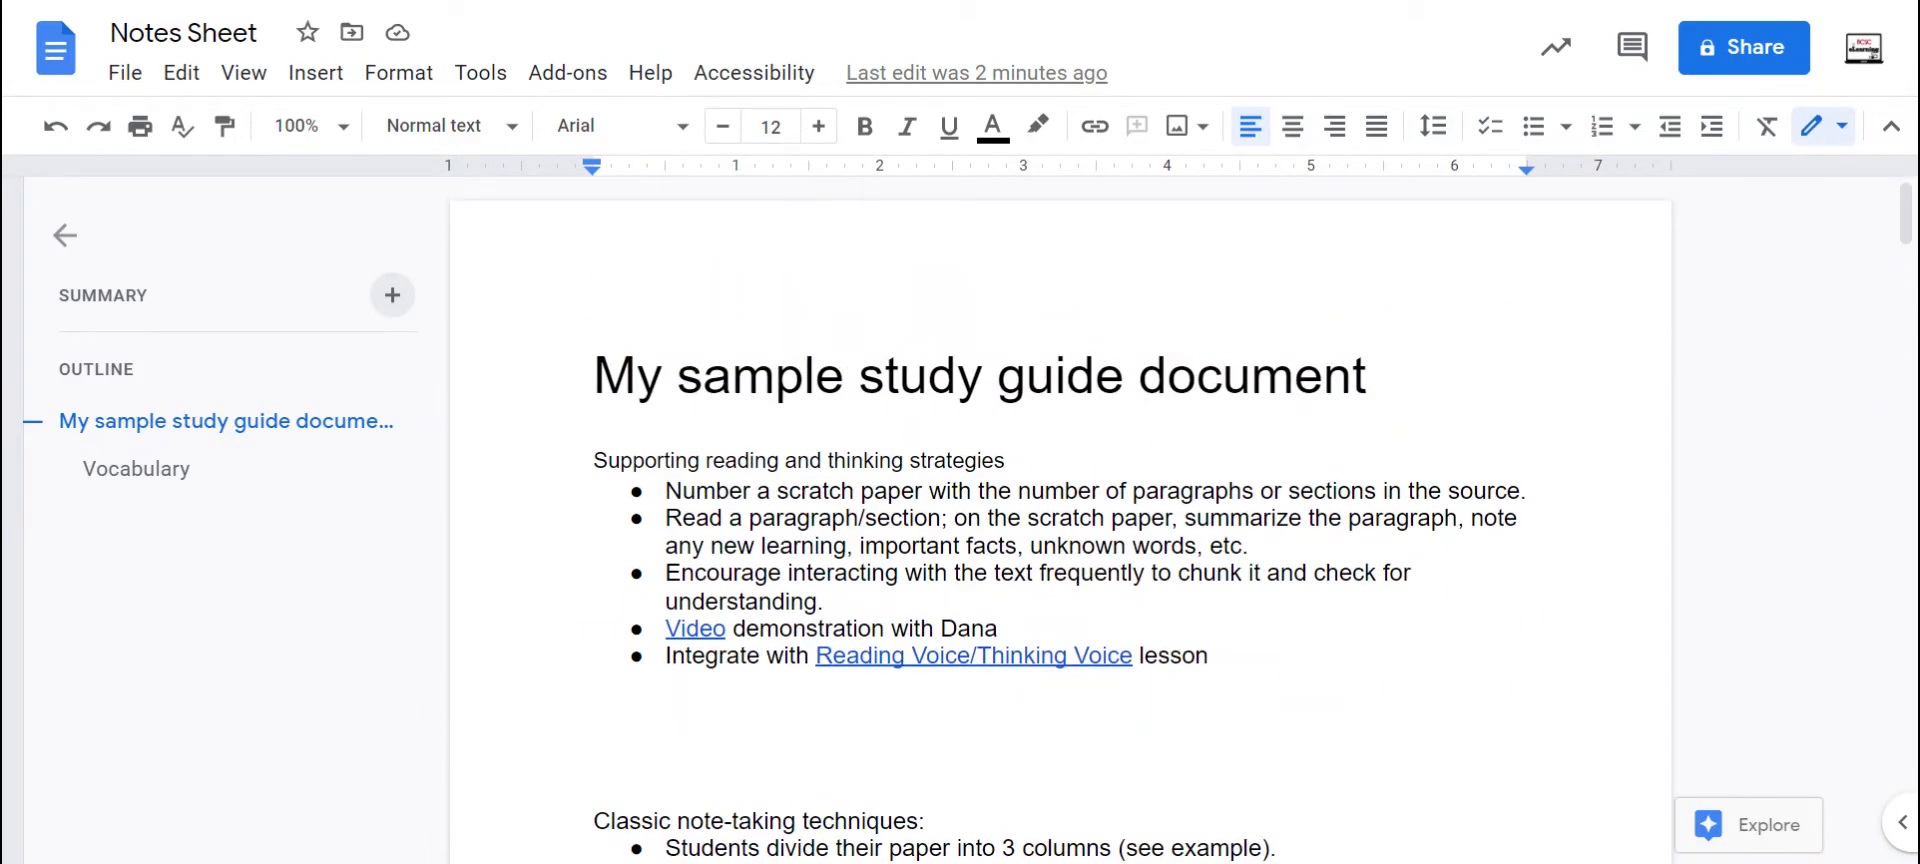
{"action": "left_click", "coordinate": [62, 236]}
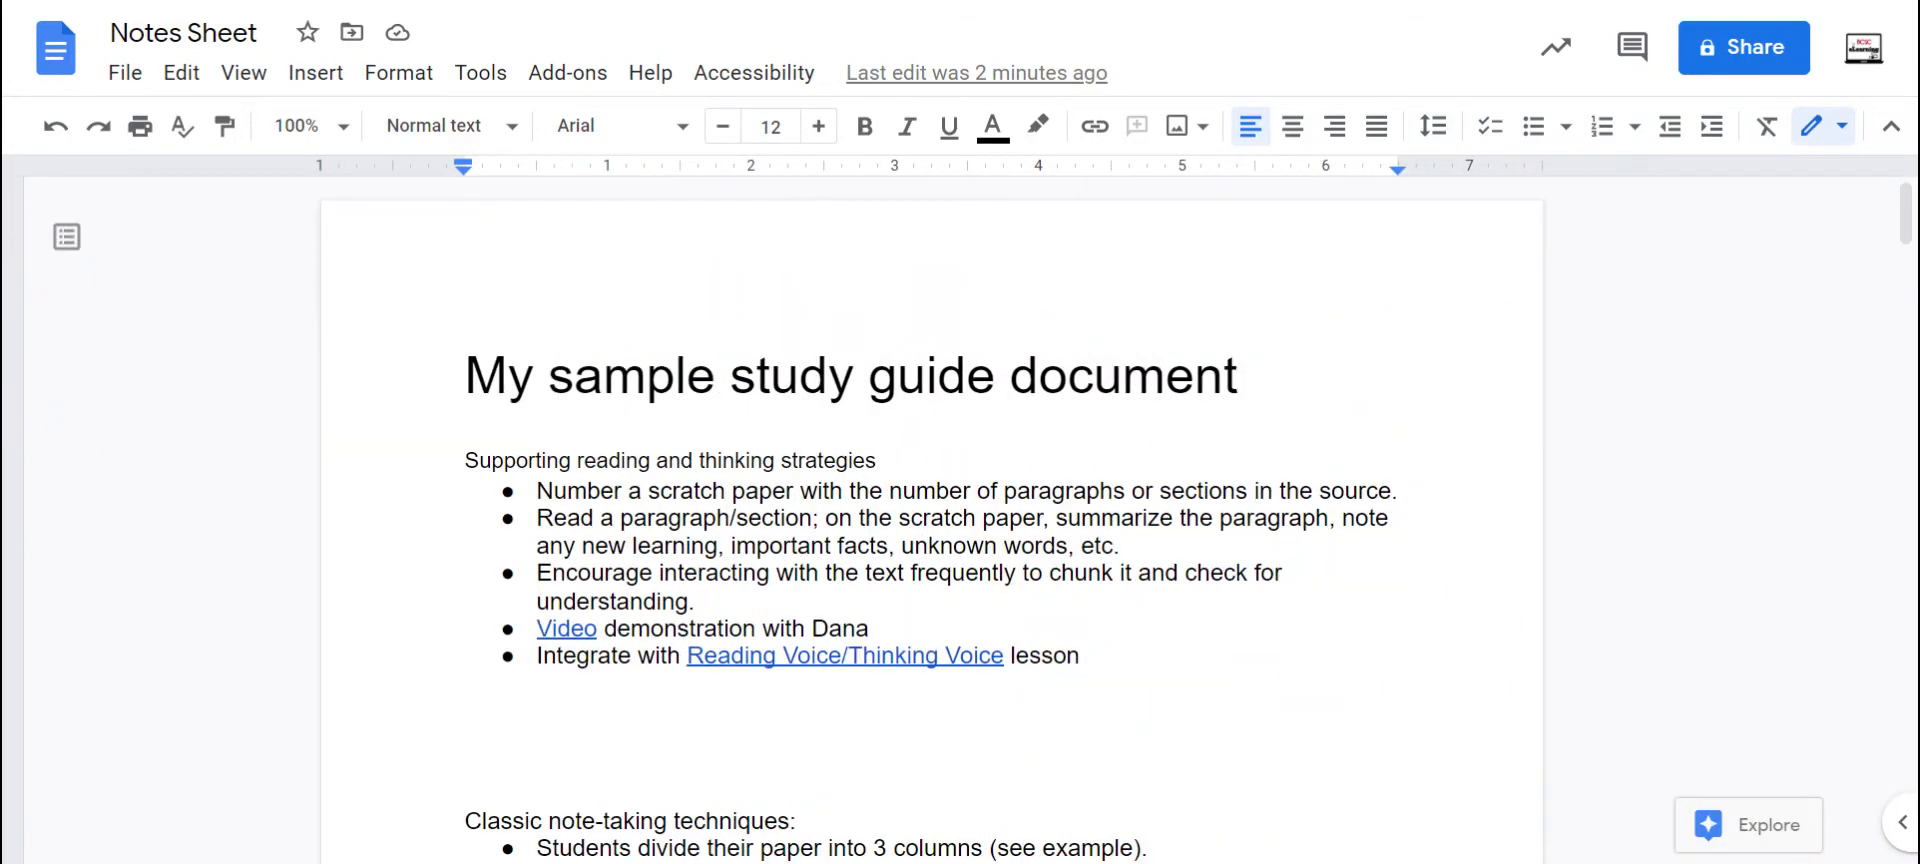
{"action": "scroll", "coordinate": [930, 600], "scroll_direction": "down", "scroll_amount": 8}
{"action": "scroll", "coordinate": [930, 600], "scroll_direction": "up", "scroll_amount": 8}
{"action": "left_click", "coordinate": [131, 78]}
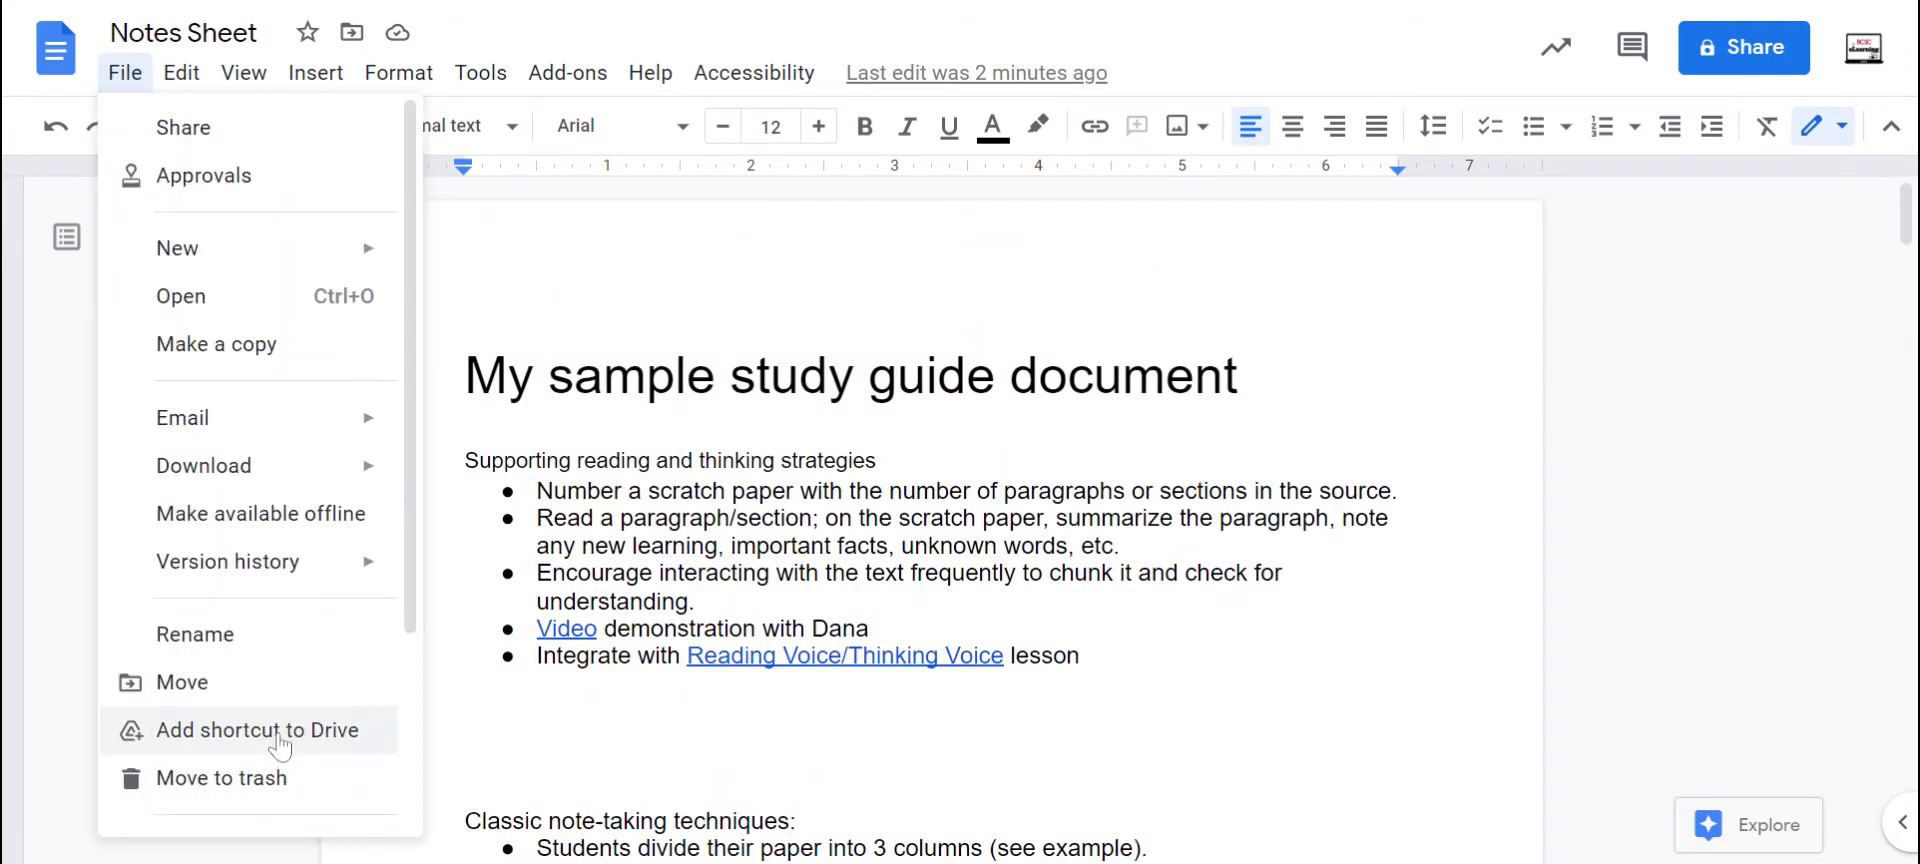
{"action": "scroll", "coordinate": [257, 740], "scroll_direction": "down", "scroll_amount": 3}
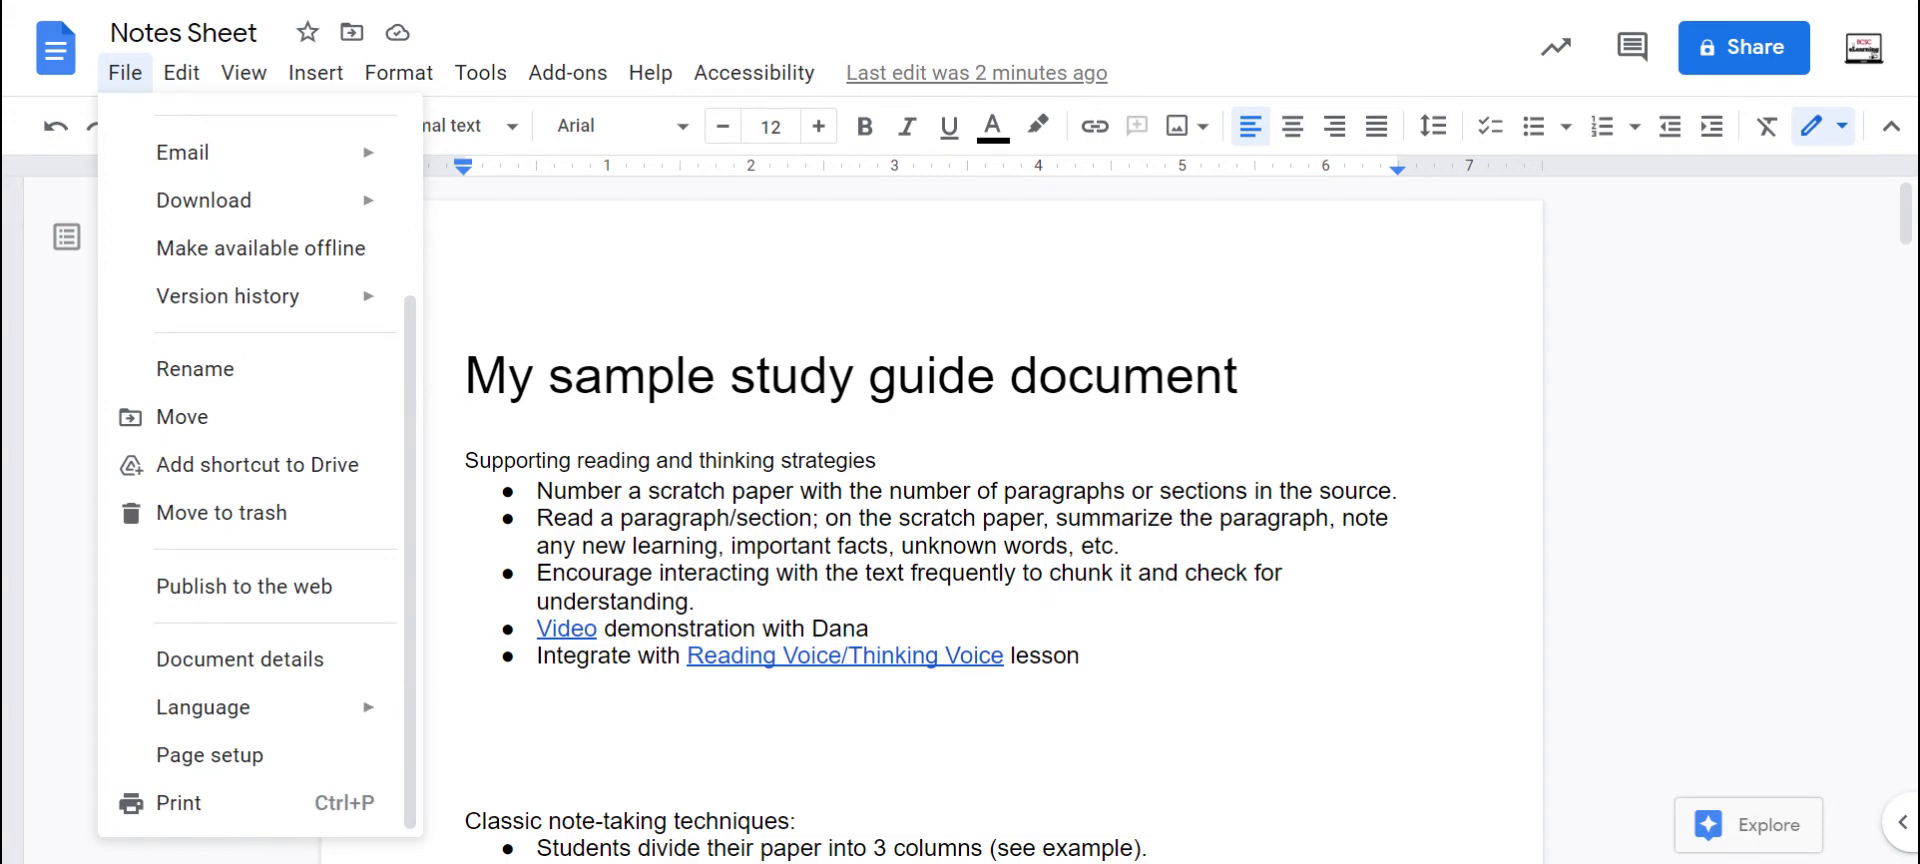
{"action": "left_click", "coordinate": [1357, 578]}
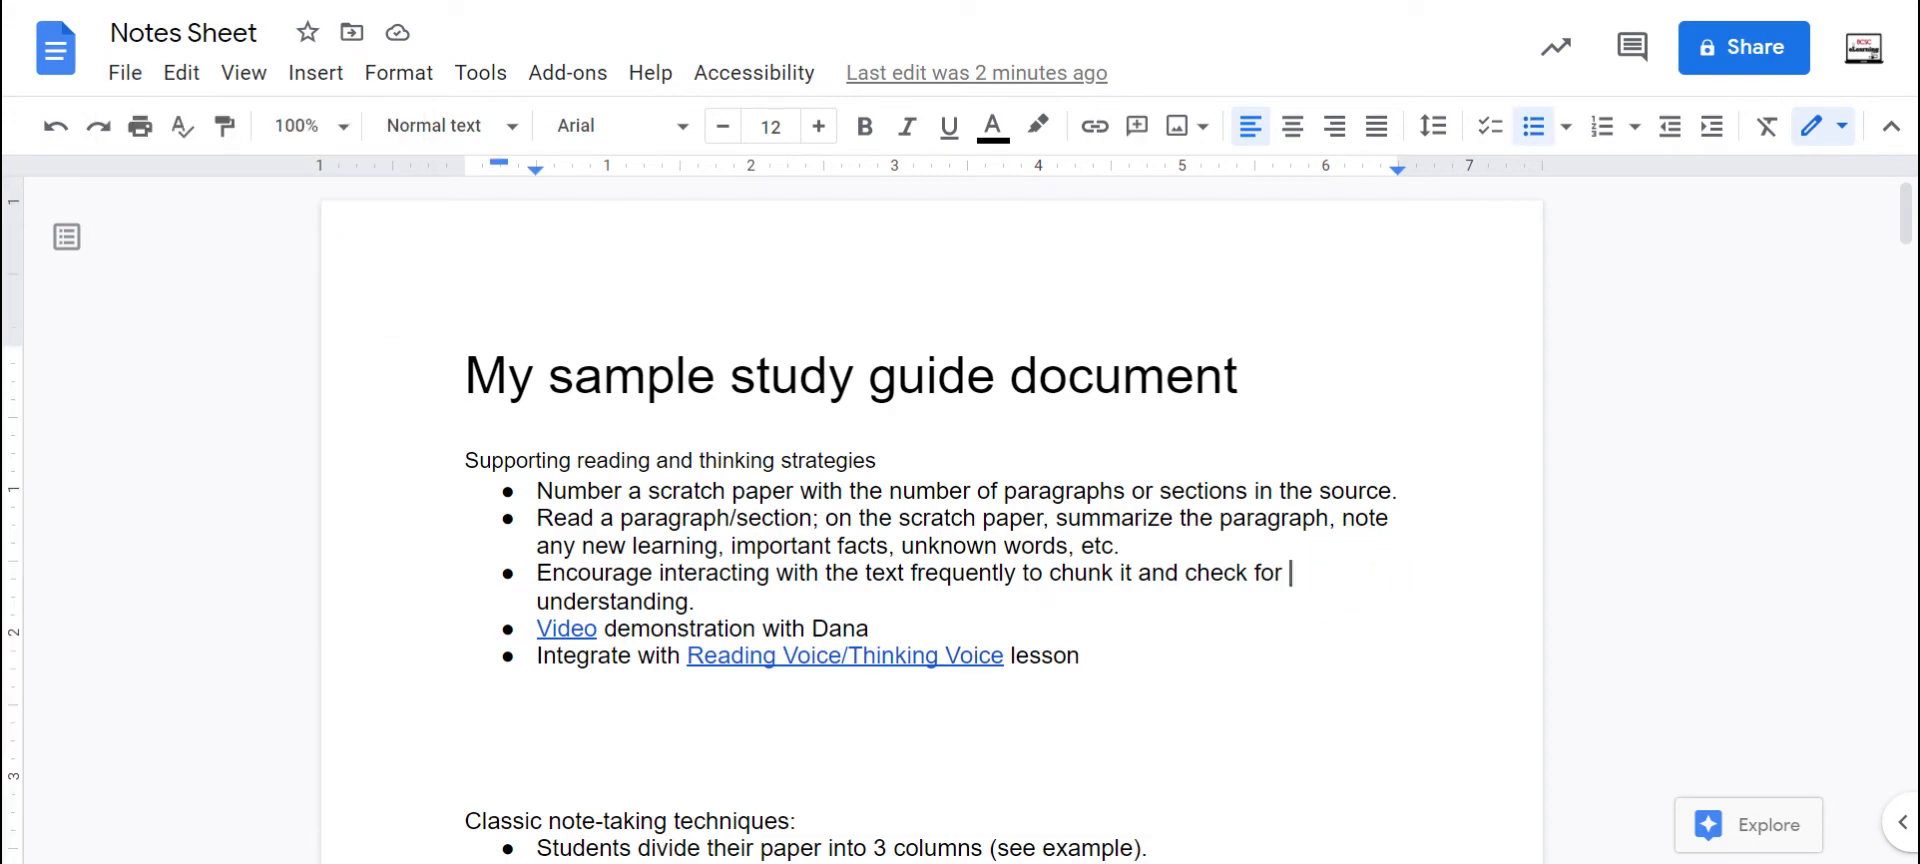
{"action": "scroll", "coordinate": [930, 550], "scroll_direction": "down", "scroll_amount": 1}
{"action": "scroll", "coordinate": [930, 520], "scroll_direction": "down", "scroll_amount": 2}
{"action": "scroll", "coordinate": [930, 520], "scroll_direction": "up", "scroll_amount": 2}
{"action": "scroll", "coordinate": [930, 520], "scroll_direction": "down", "scroll_amount": 7}
{"action": "scroll", "coordinate": [930, 520], "scroll_direction": "down", "scroll_amount": 6}
{"action": "scroll", "coordinate": [930, 520], "scroll_direction": "up", "scroll_amount": 13}
Examine the paragraph style options for the document title and skim the sections below it.
{"action": "left_click", "coordinate": [536, 376]}
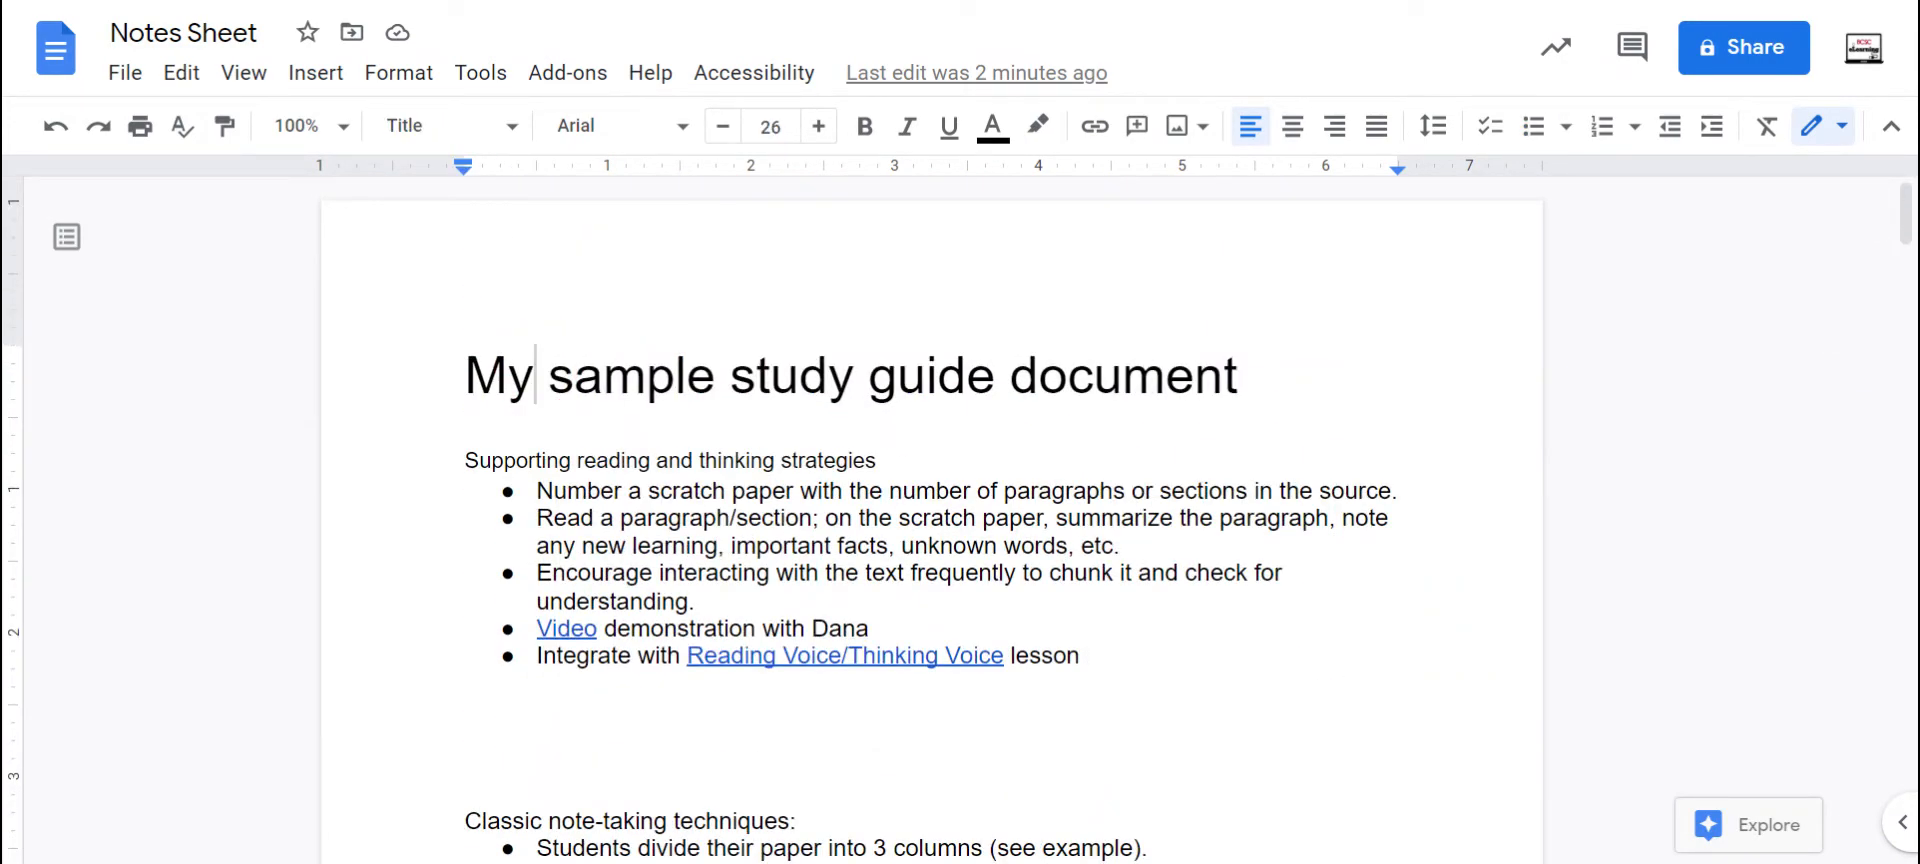
{"action": "left_click", "coordinate": [432, 127]}
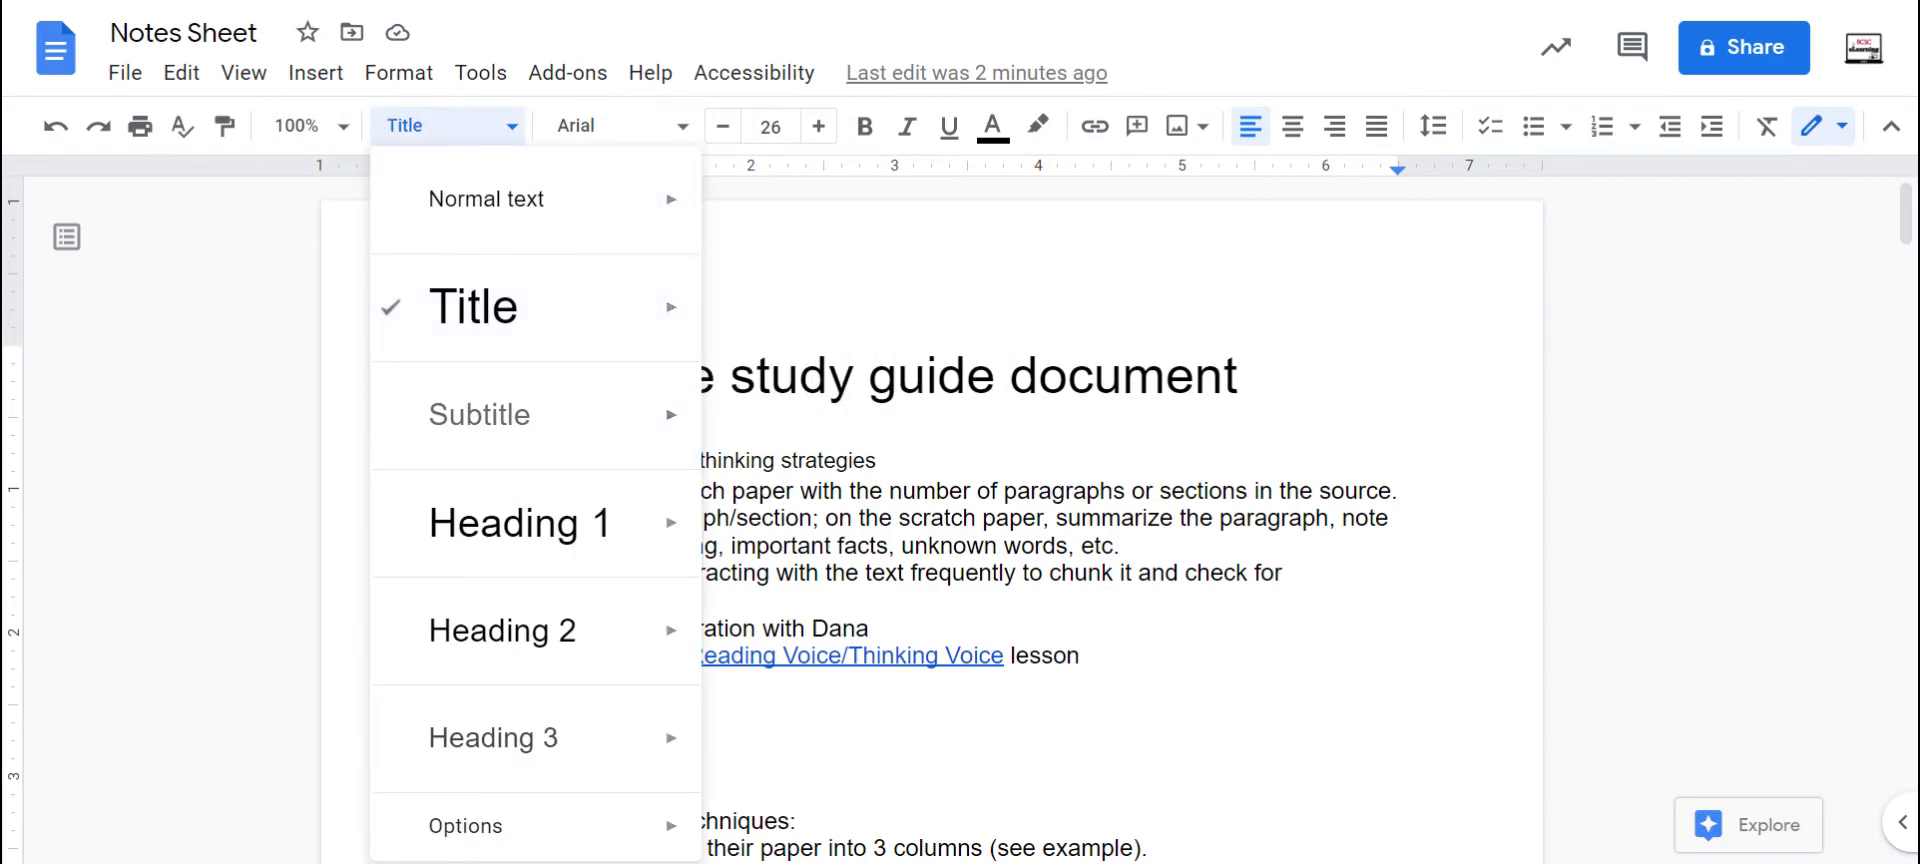
{"action": "left_click", "coordinate": [1097, 542]}
{"action": "scroll", "coordinate": [1097, 543], "scroll_direction": "down", "scroll_amount": 10}
{"action": "scroll", "coordinate": [1097, 543], "scroll_direction": "up", "scroll_amount": 10}
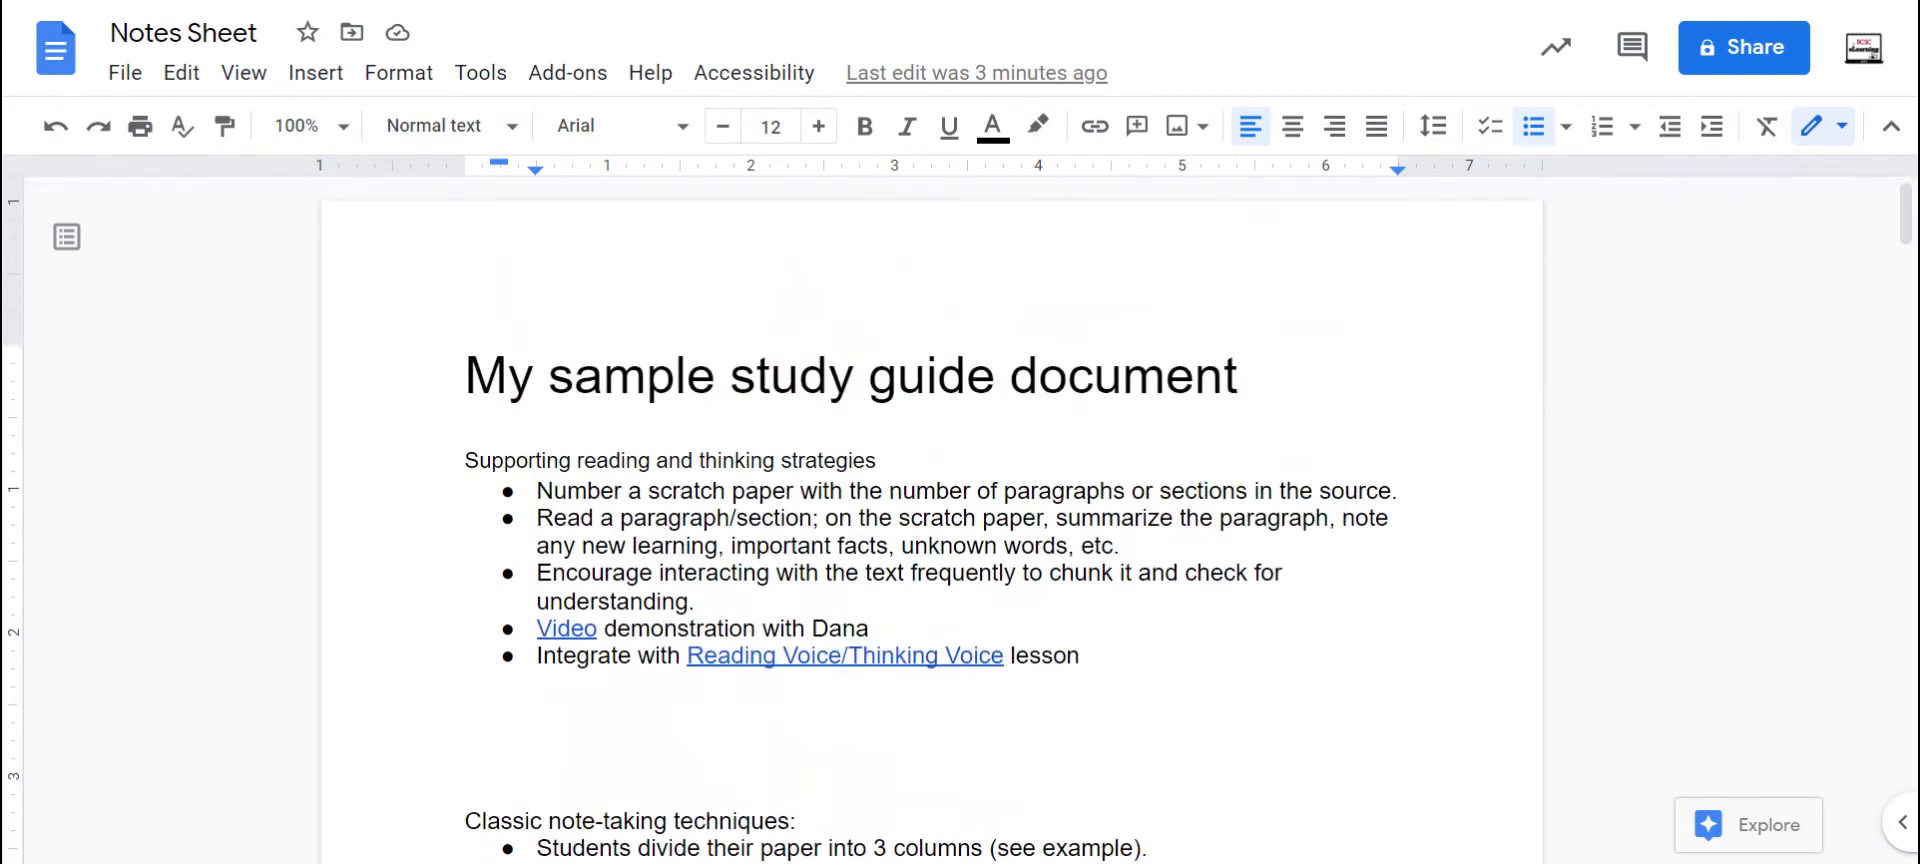
{"action": "scroll", "coordinate": [1097, 543], "scroll_direction": "down", "scroll_amount": 2}
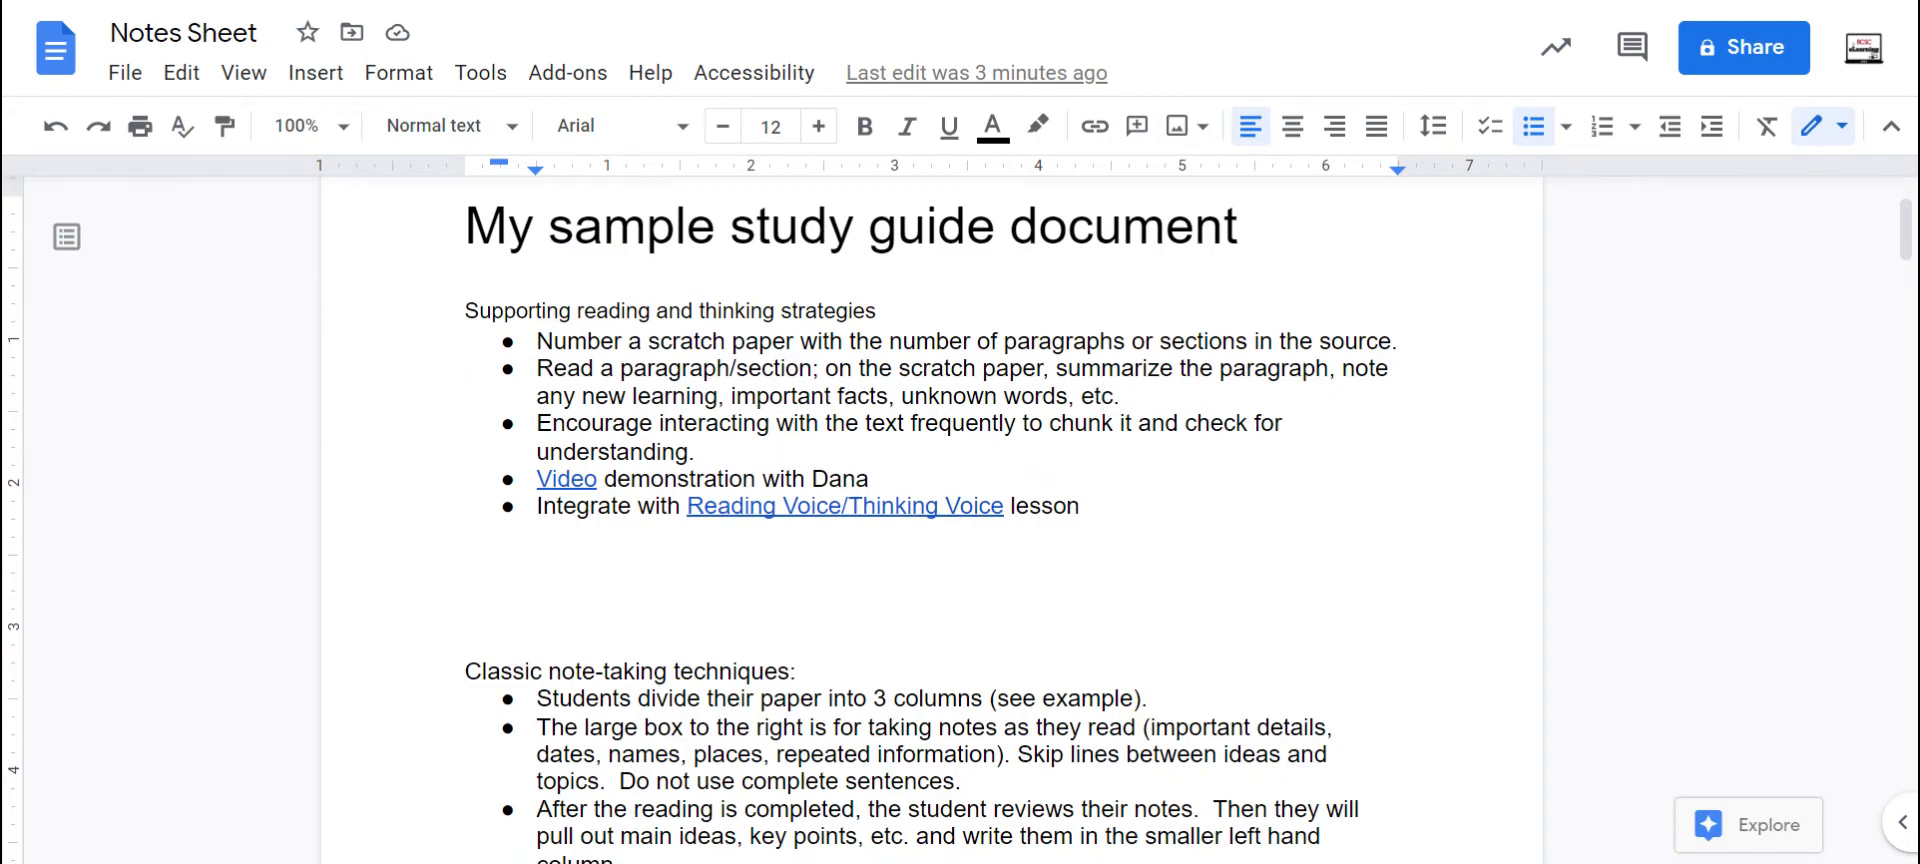
{"action": "scroll", "coordinate": [930, 520], "scroll_direction": "down", "scroll_amount": 15}
{"action": "scroll", "coordinate": [1097, 543], "scroll_direction": "down", "scroll_amount": 1}
{"action": "scroll", "coordinate": [1096, 543], "scroll_direction": "up", "scroll_amount": 15}
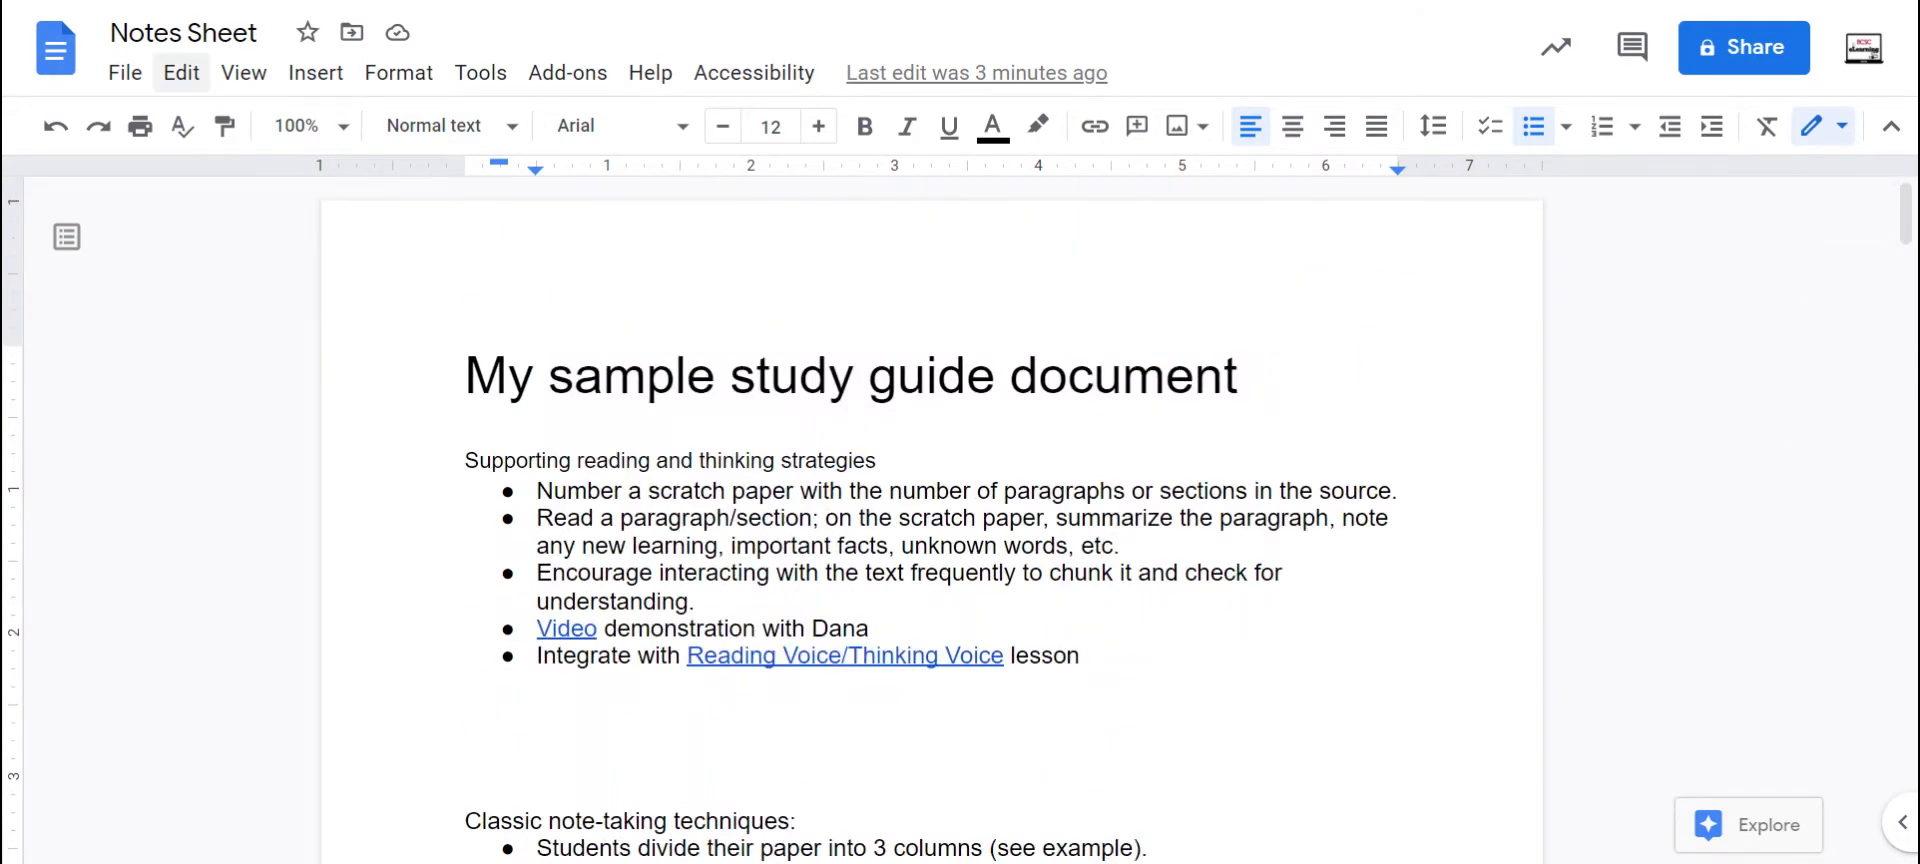
{"action": "left_click", "coordinate": [318, 84]}
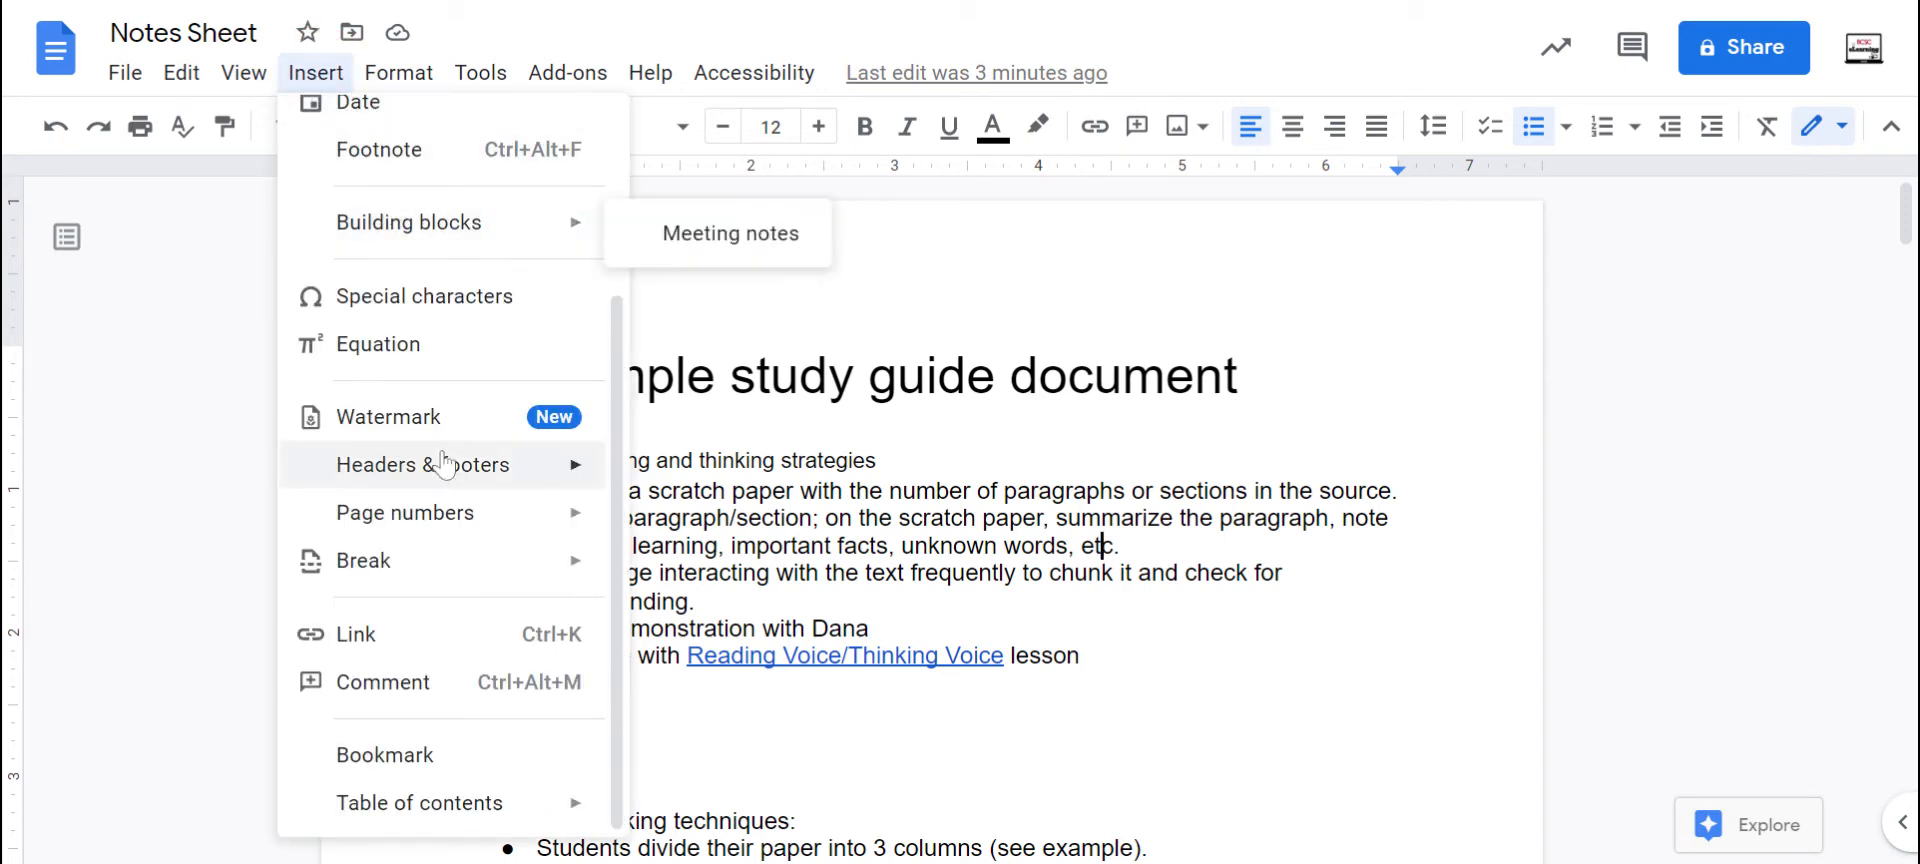
{"action": "mouse_move", "coordinate": [415, 808]}
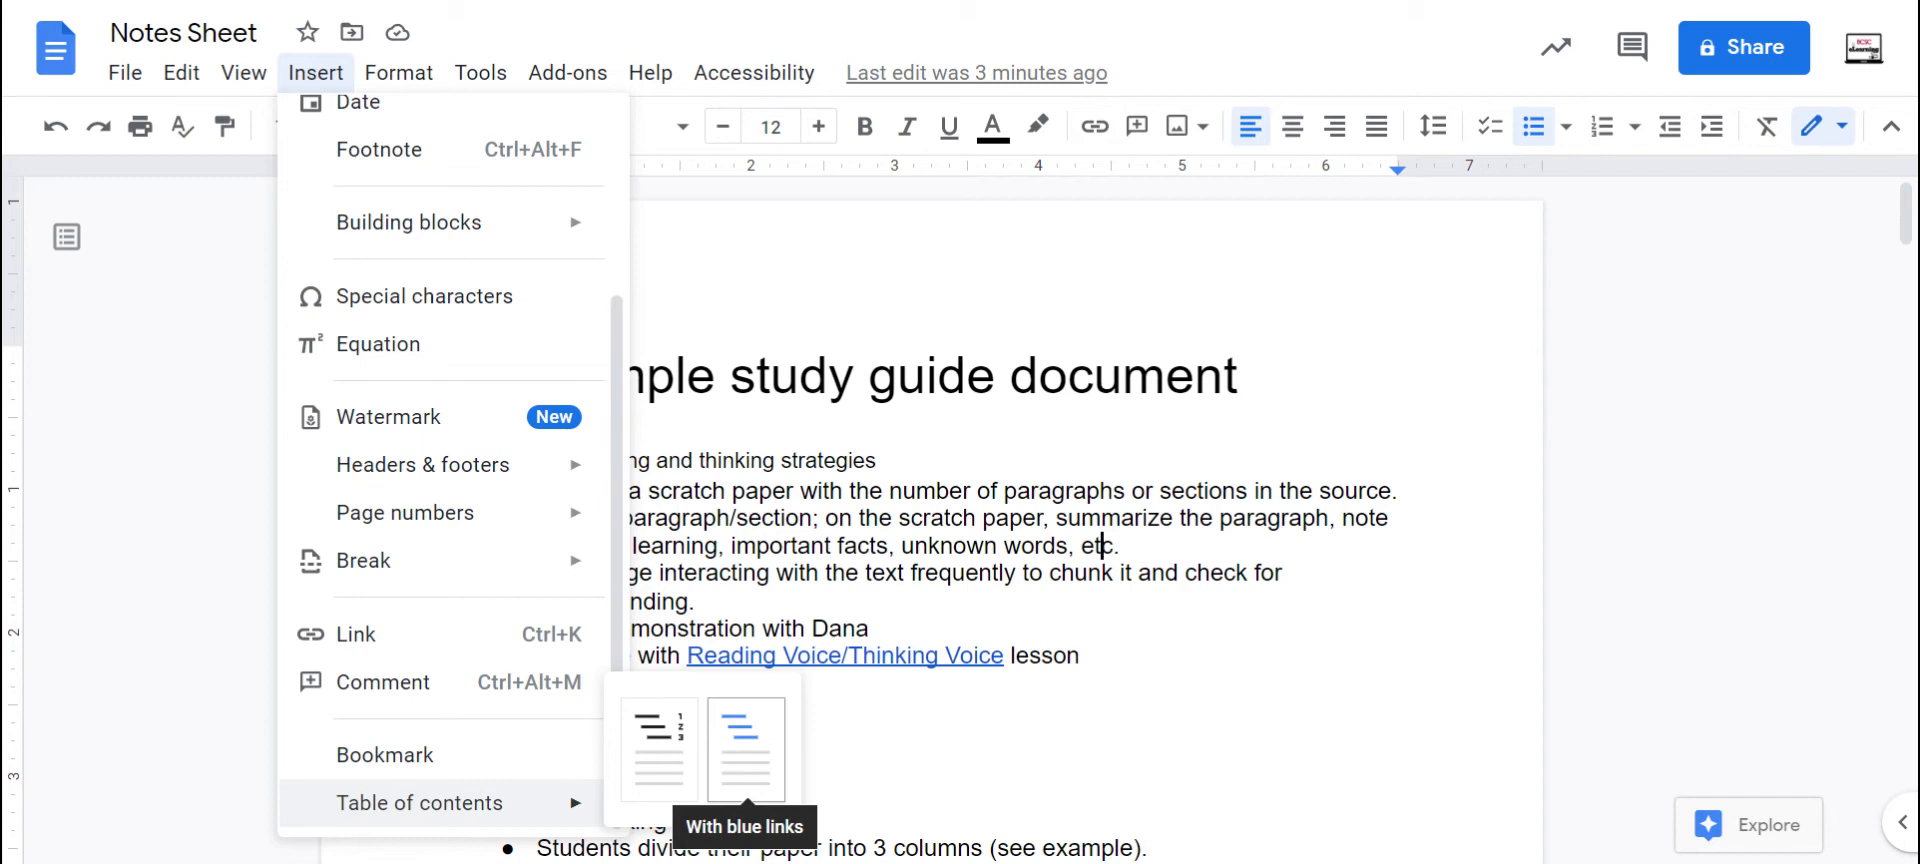
{"action": "left_click", "coordinate": [741, 760]}
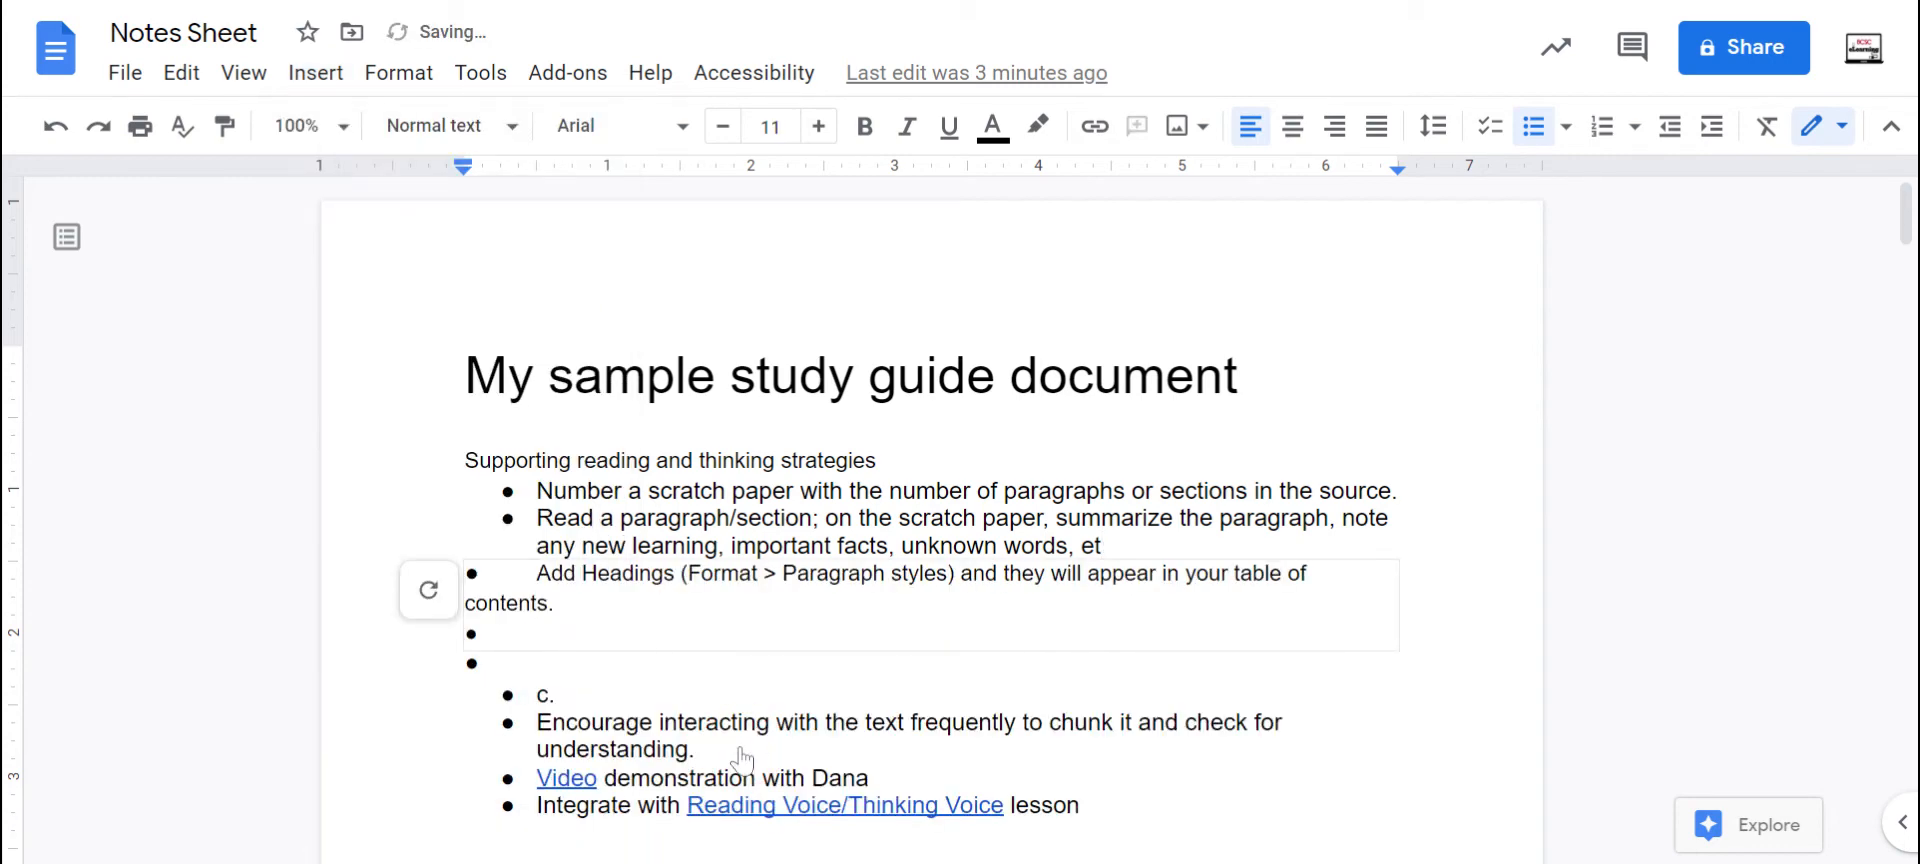
{"action": "key", "text": "ctrl+z"}
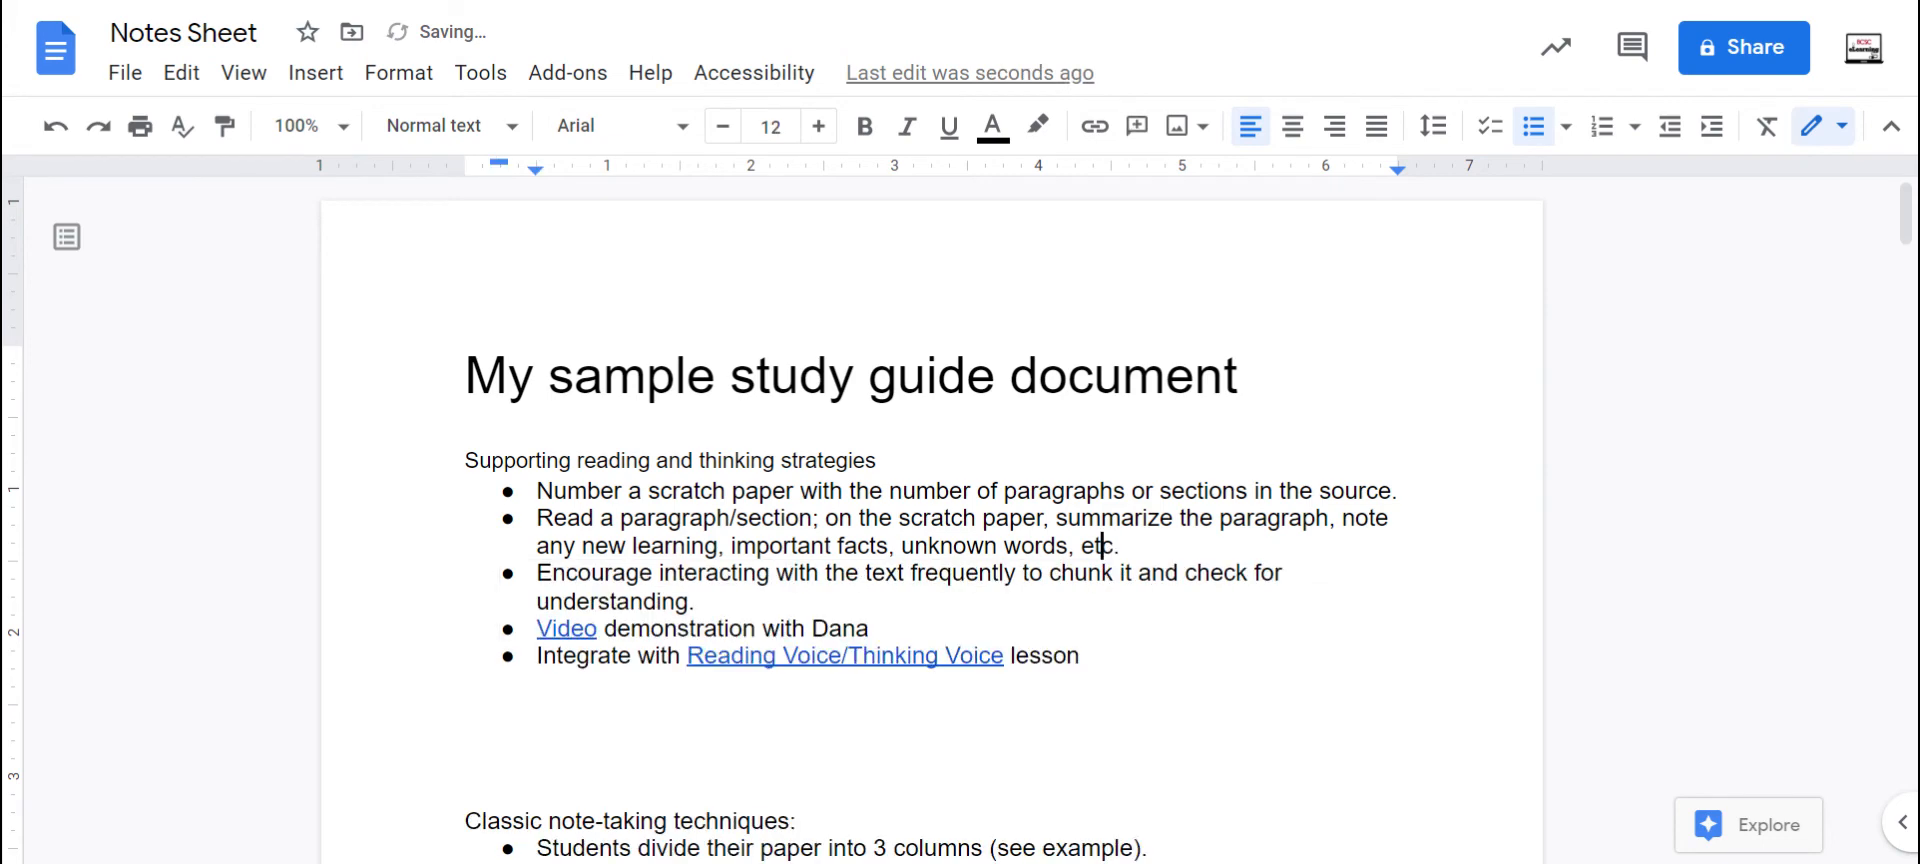
Add two blank lines above the document title and set the first one to the Normal text style.
{"action": "left_click", "coordinate": [502, 304]}
{"action": "key", "text": "Return"}
{"action": "key", "text": "Return"}
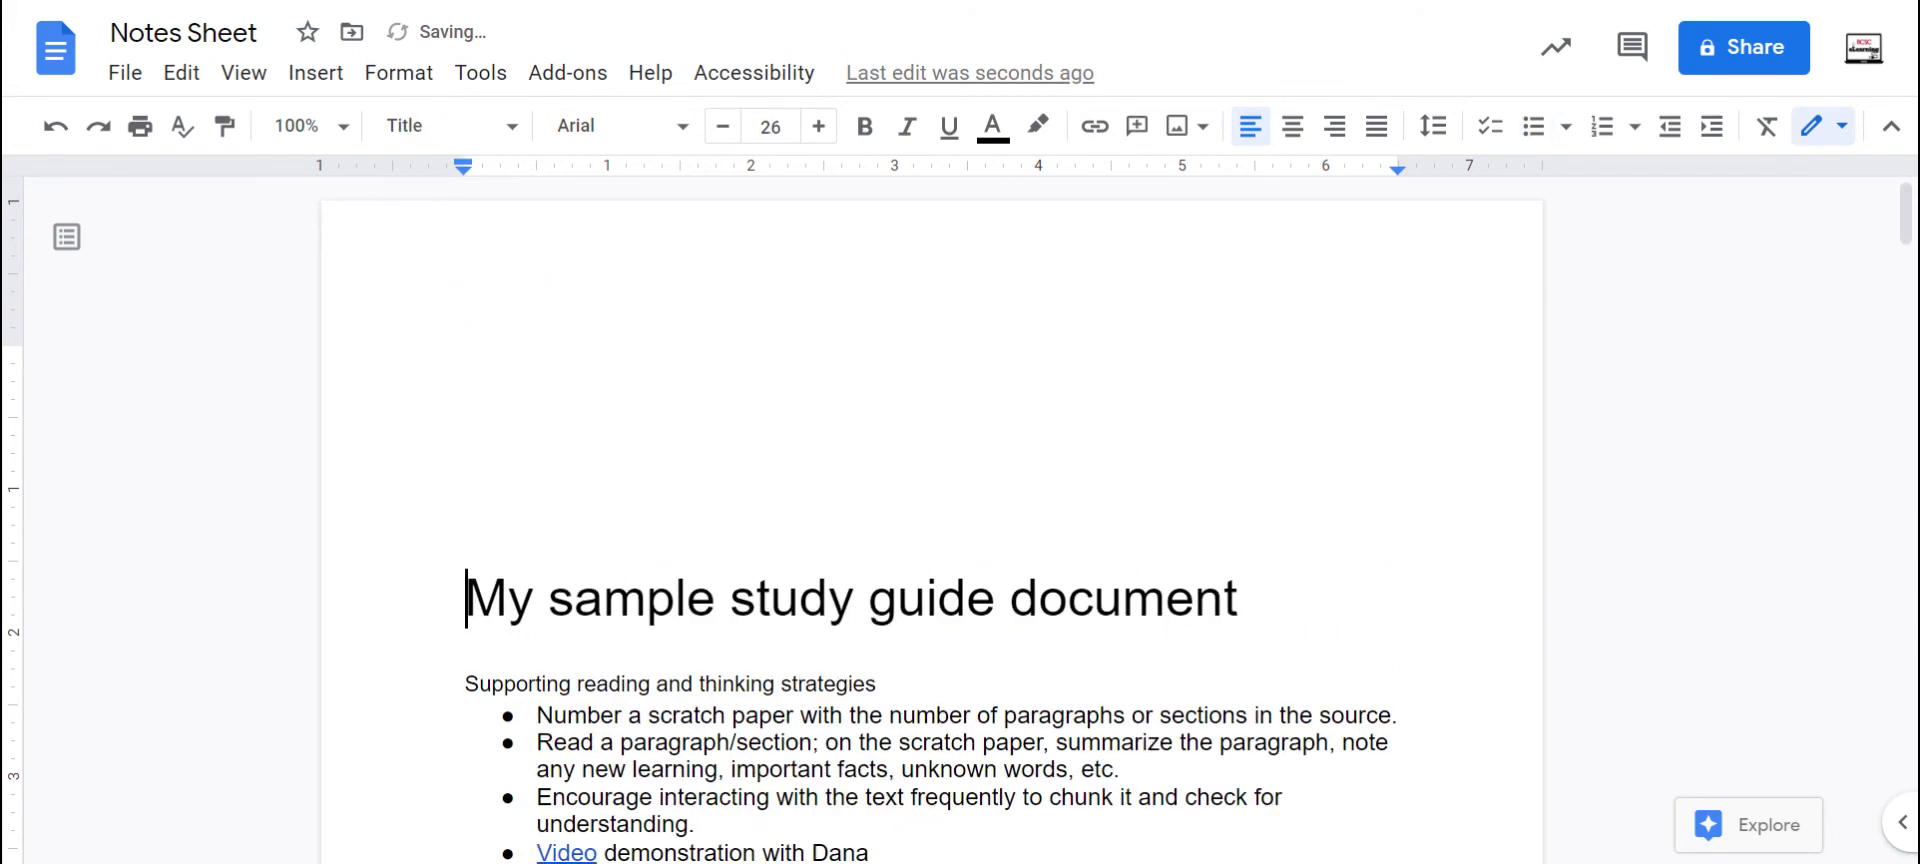
{"action": "key", "text": "Up"}
{"action": "key", "text": "Up"}
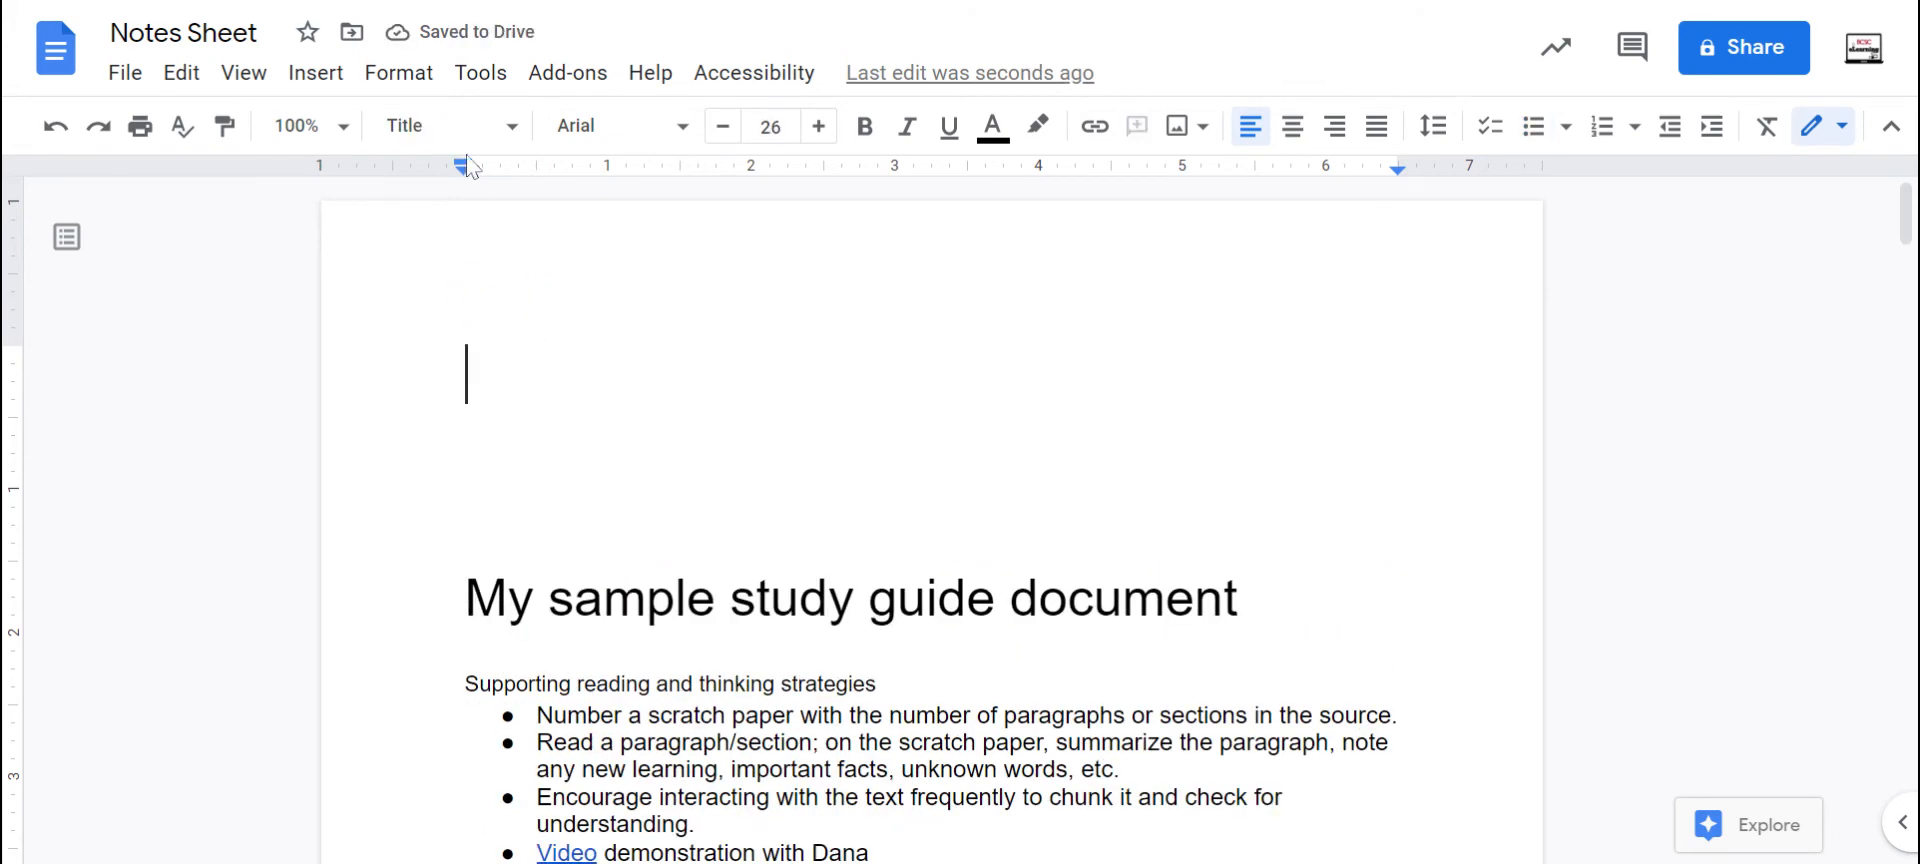
{"action": "left_click", "coordinate": [445, 125]}
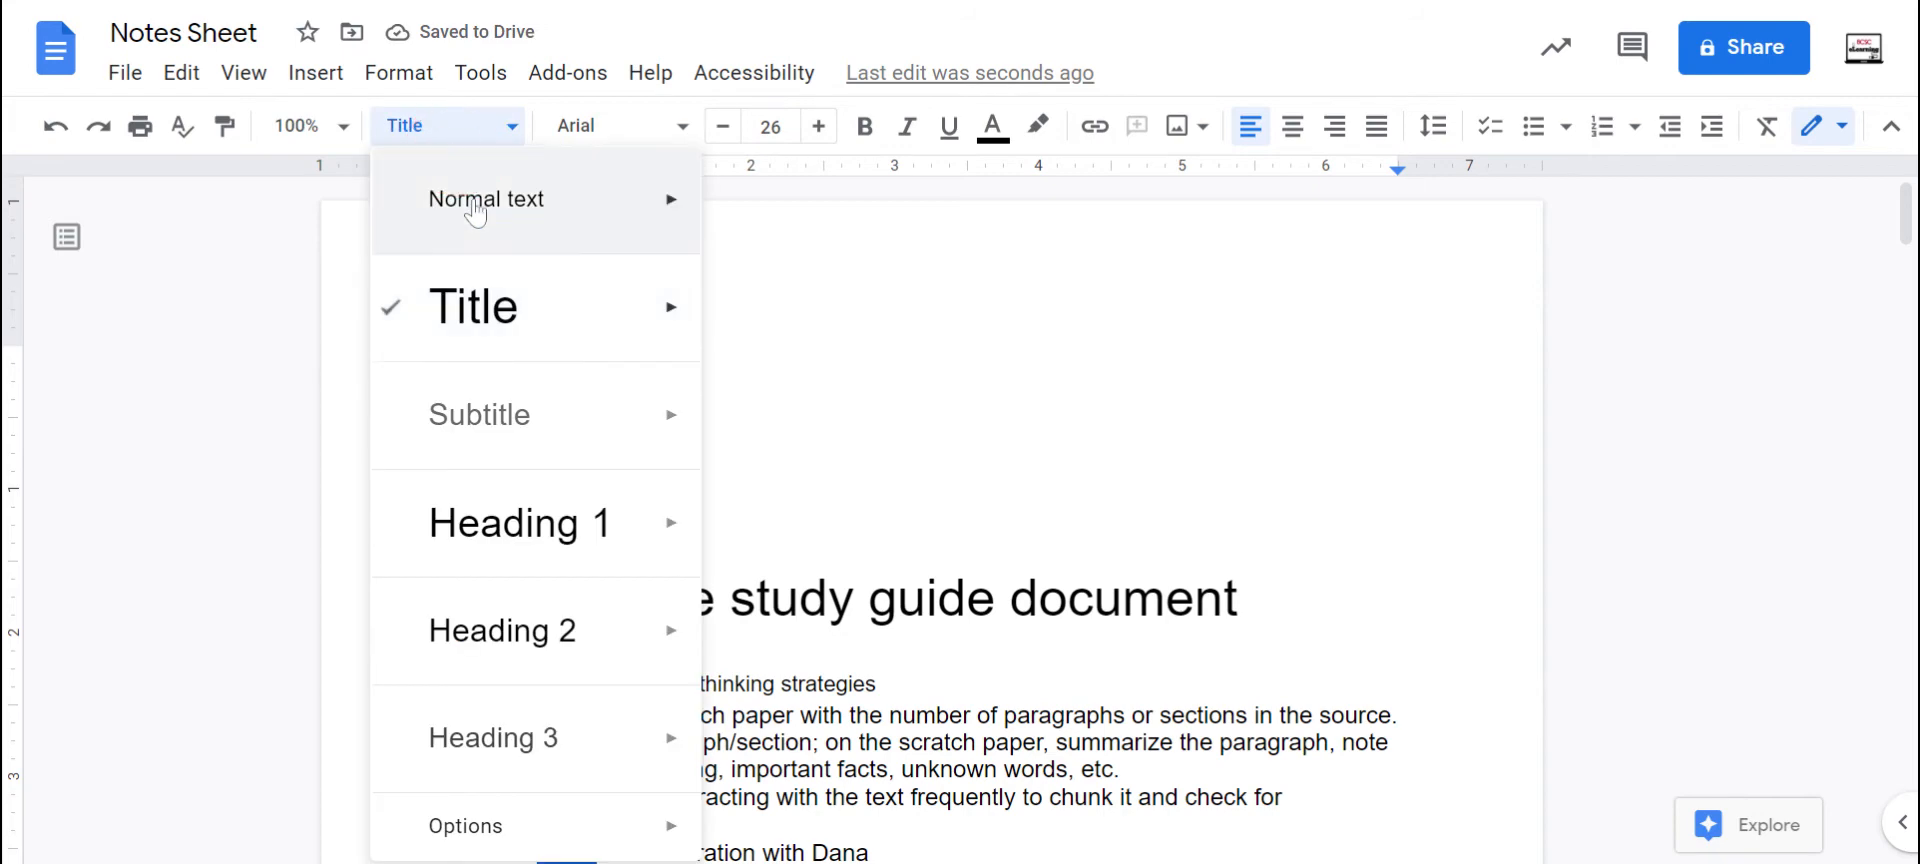
{"action": "left_click", "coordinate": [523, 202]}
Insert a table of contents with blue links on the blank line above the title.
{"action": "left_click", "coordinate": [316, 72]}
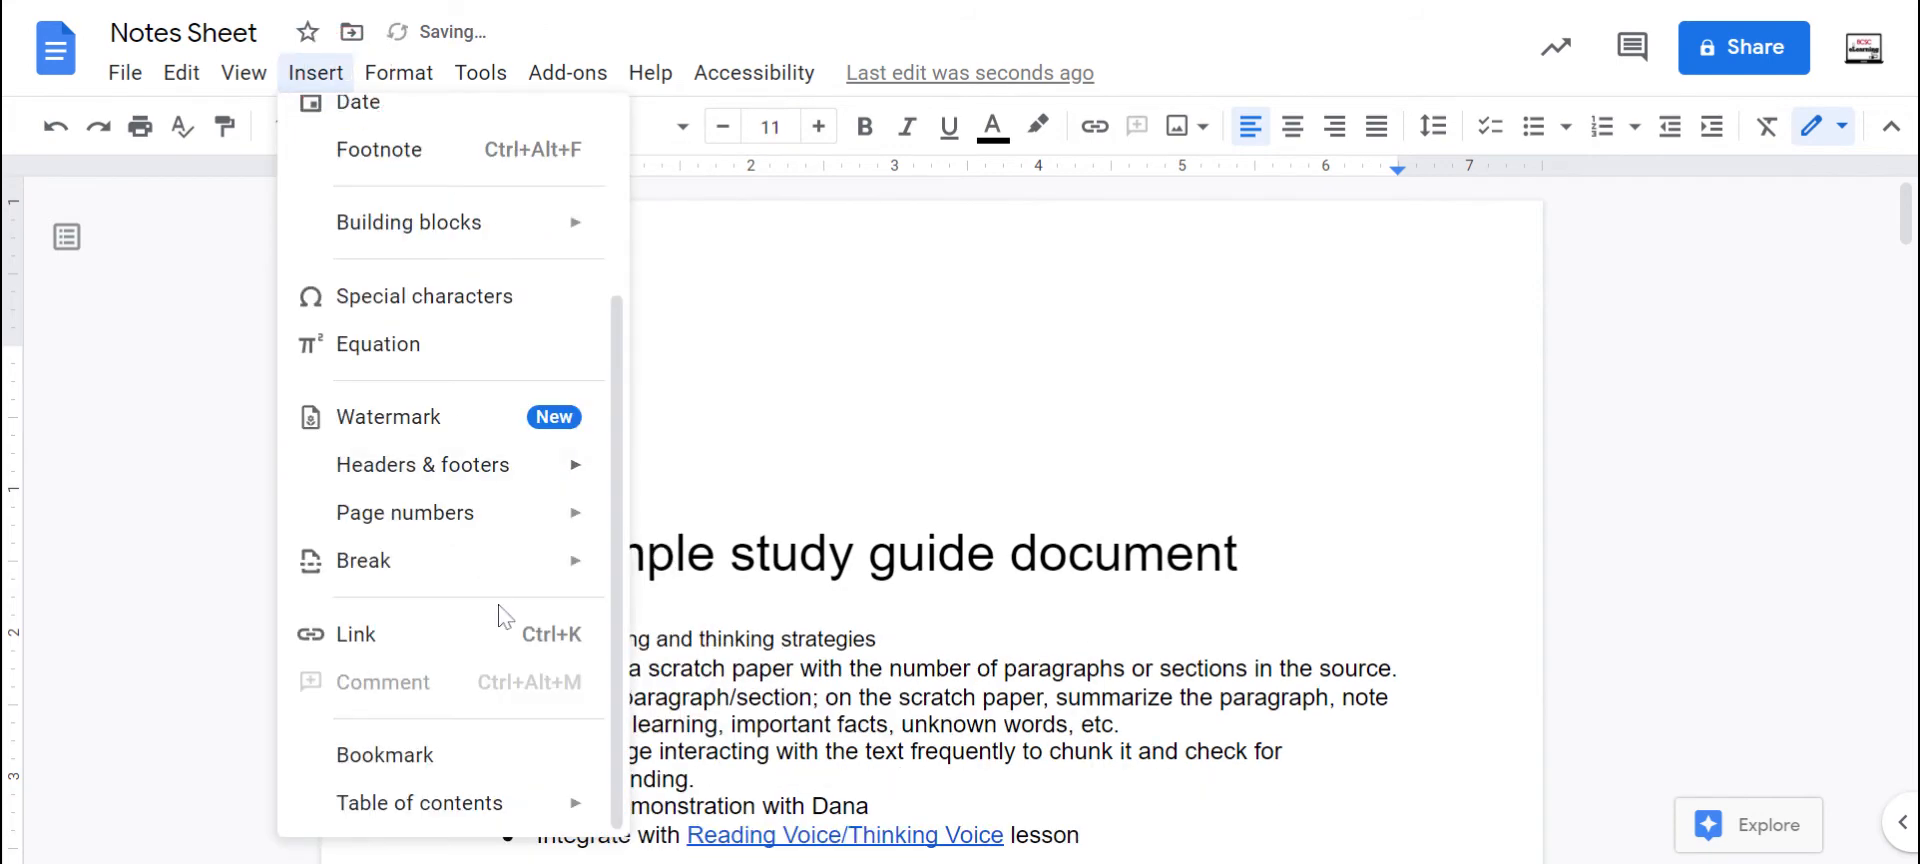
{"action": "mouse_move", "coordinate": [564, 820]}
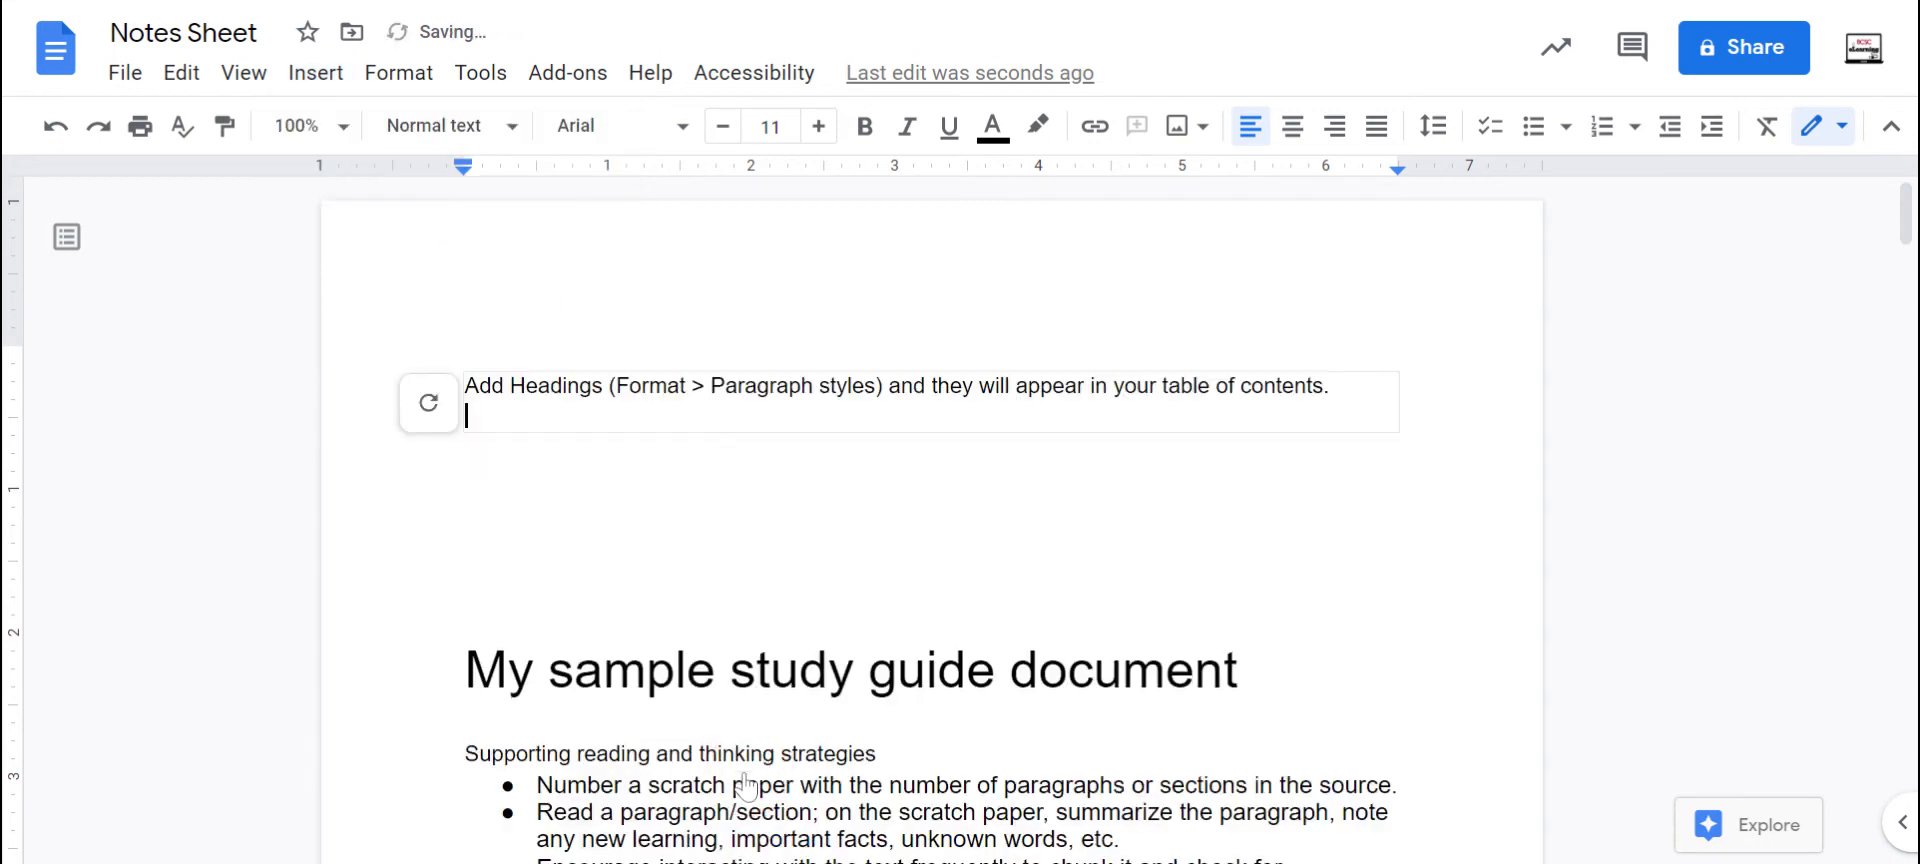
{"action": "left_click", "coordinate": [745, 785]}
Apply the Heading 1 style to the line "Supporting reading and thinking strategies".
{"action": "scroll", "coordinate": [958, 520], "scroll_direction": "down", "scroll_amount": 2}
{"action": "left_click_drag", "start_coordinate": [466, 604], "coordinate": [891, 600]}
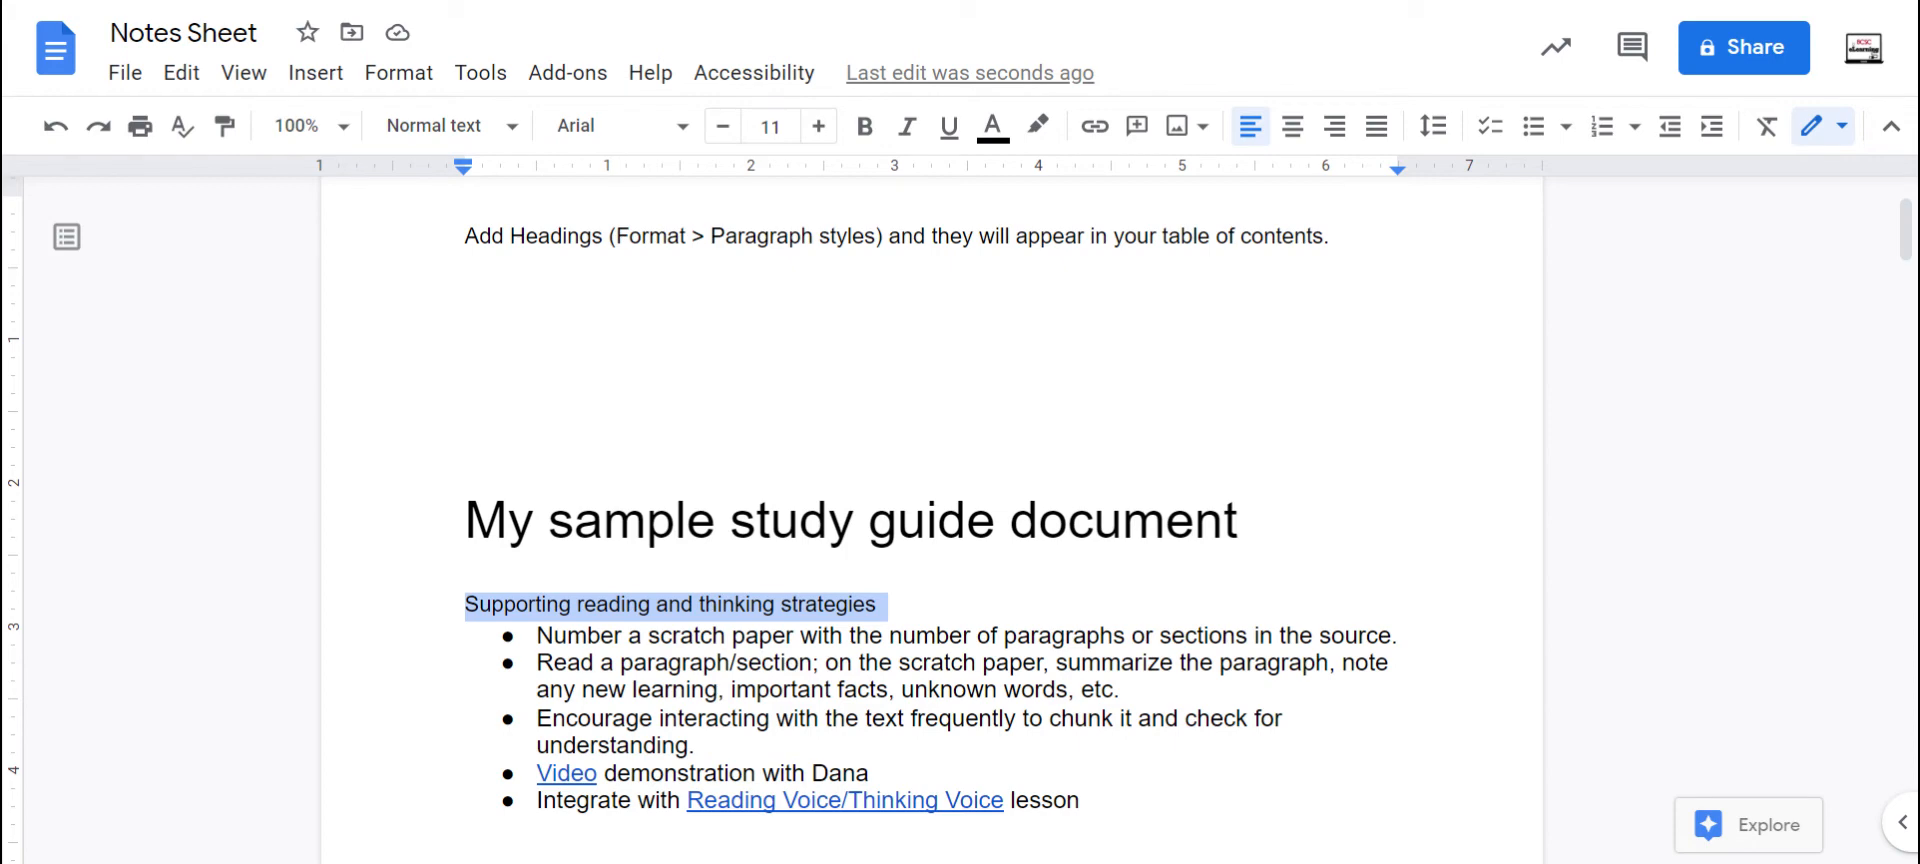
{"action": "scroll", "coordinate": [930, 520], "scroll_direction": "up", "scroll_amount": 2}
{"action": "scroll", "coordinate": [930, 520], "scroll_direction": "down", "scroll_amount": 4}
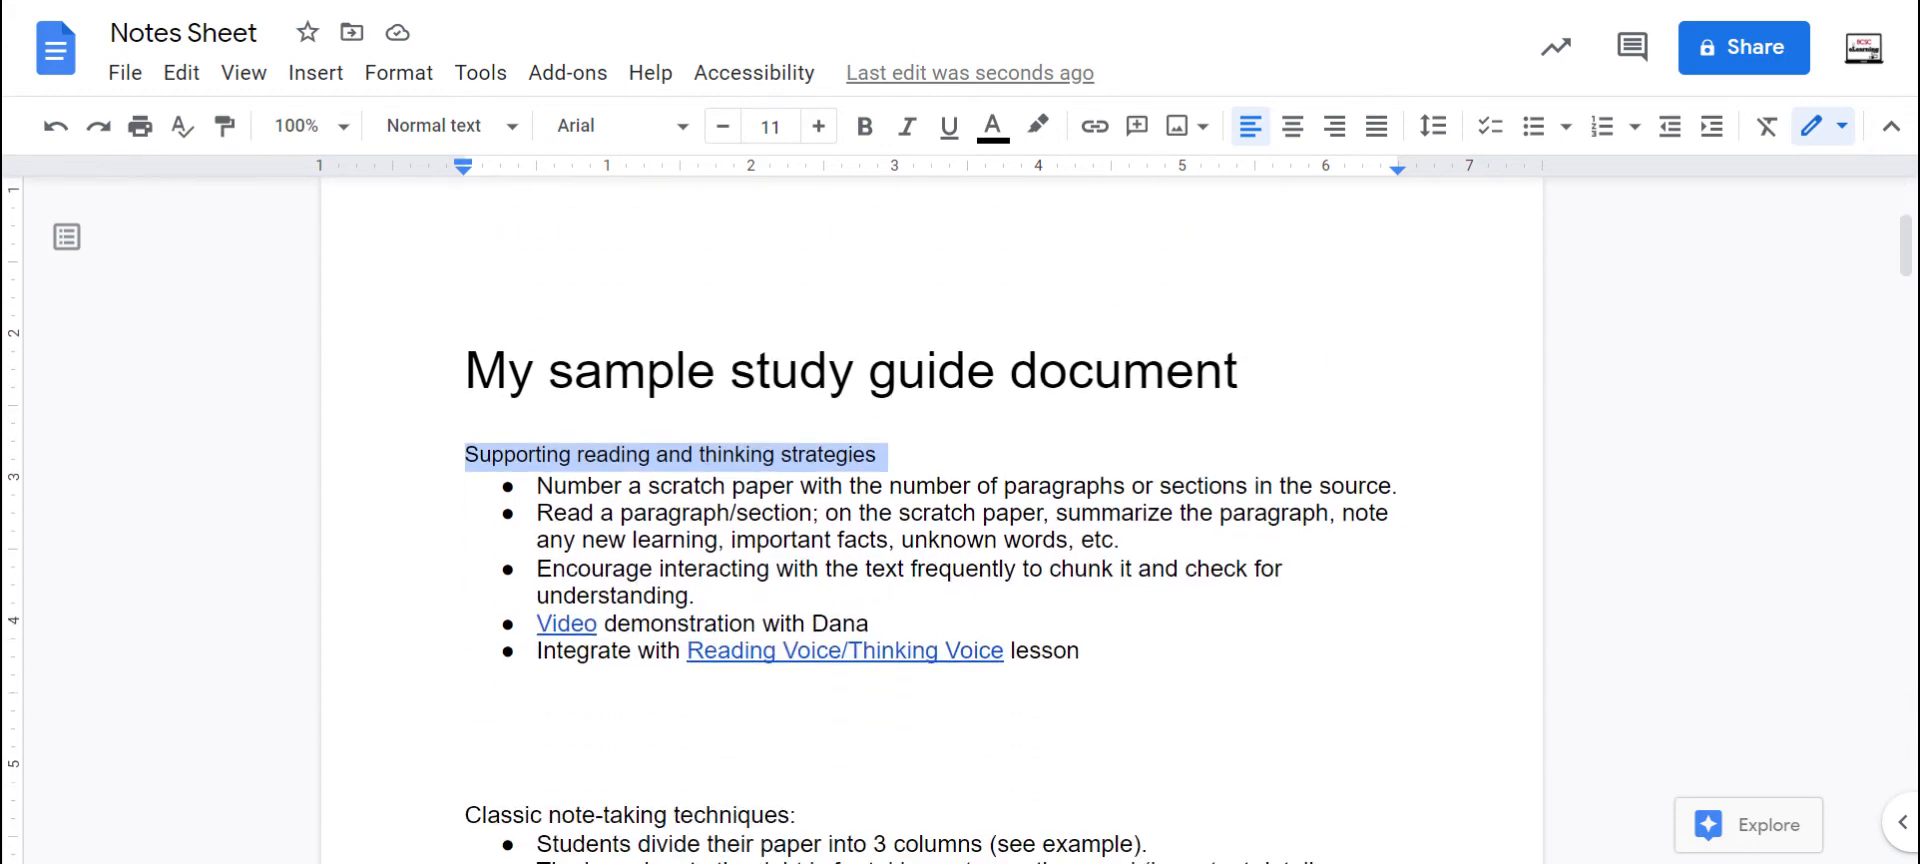
{"action": "left_click", "coordinate": [448, 125]}
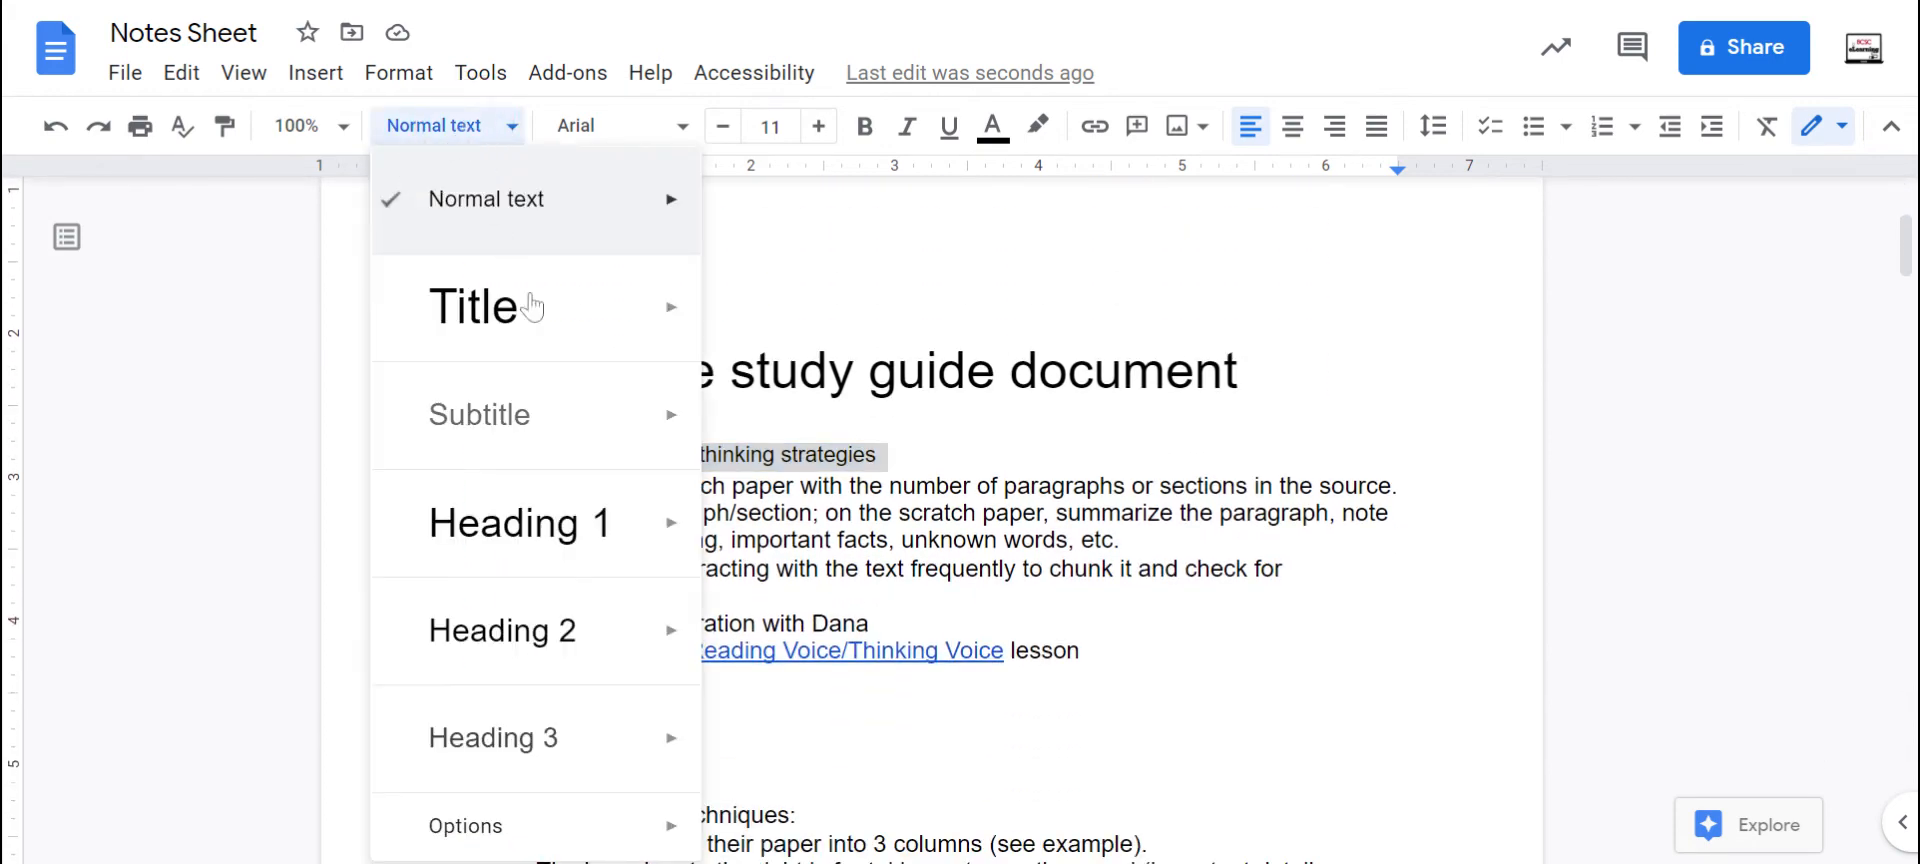
{"action": "left_click", "coordinate": [540, 530]}
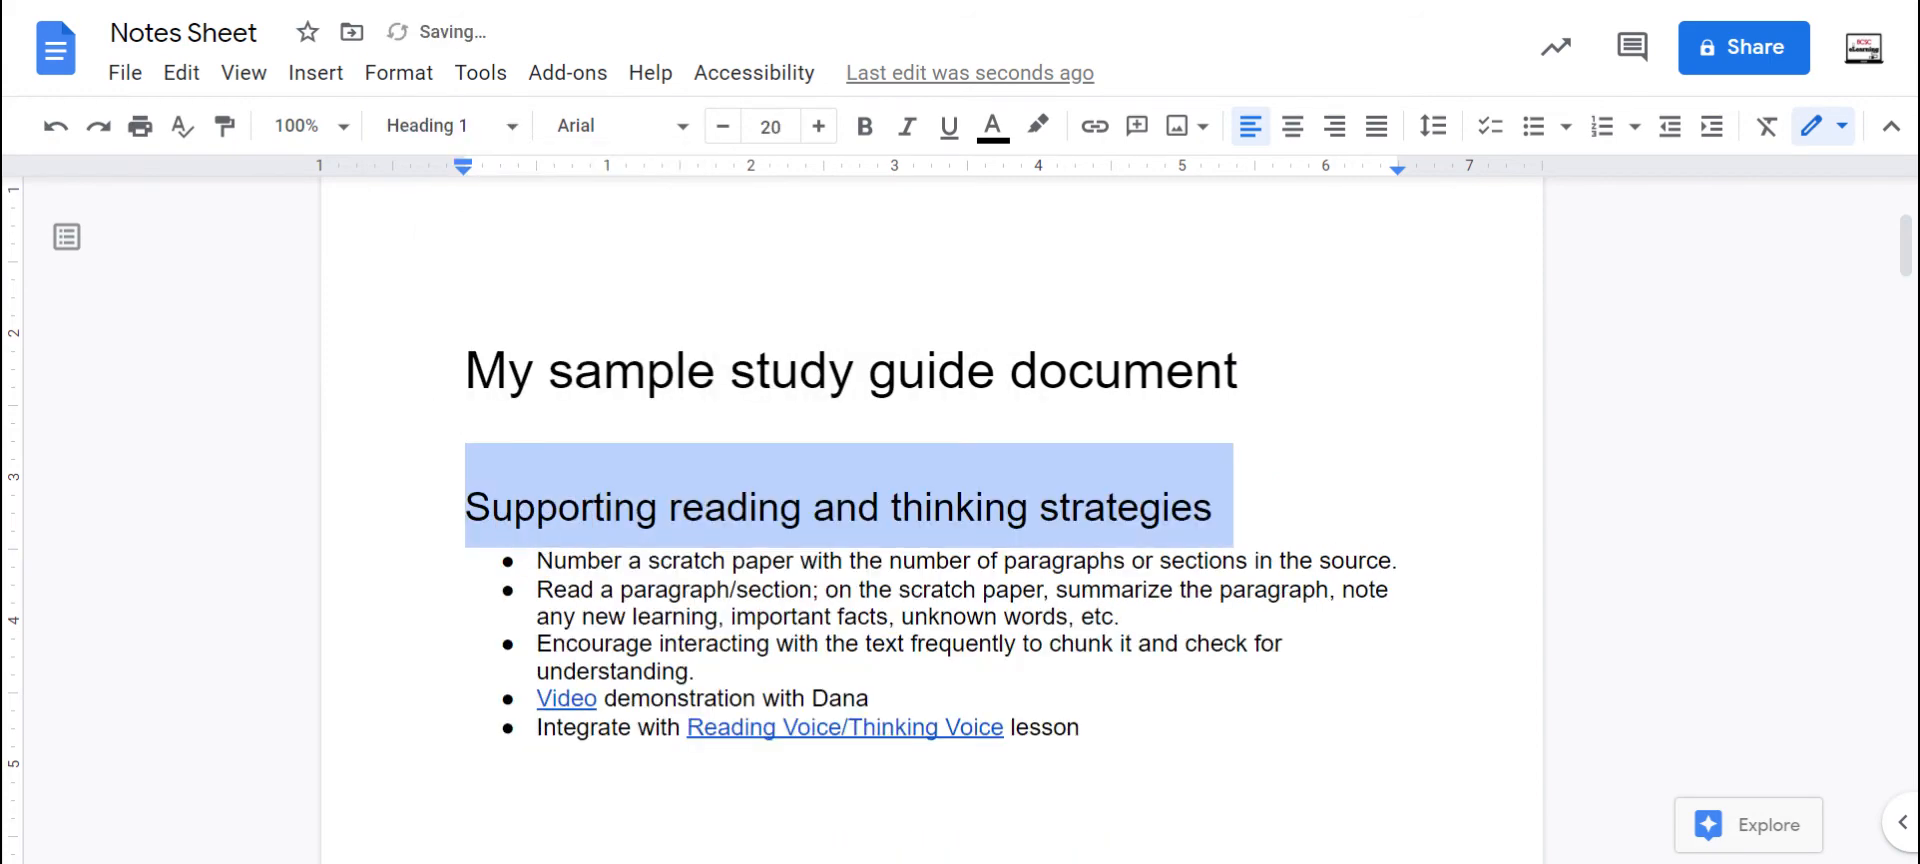
Apply the Heading 1 style to the line "Classic note-taking techniques:".
{"action": "scroll", "coordinate": [930, 520], "scroll_direction": "down", "scroll_amount": 6}
{"action": "left_click_drag", "start_coordinate": [466, 443], "coordinate": [789, 443]}
{"action": "left_click", "coordinate": [477, 128]}
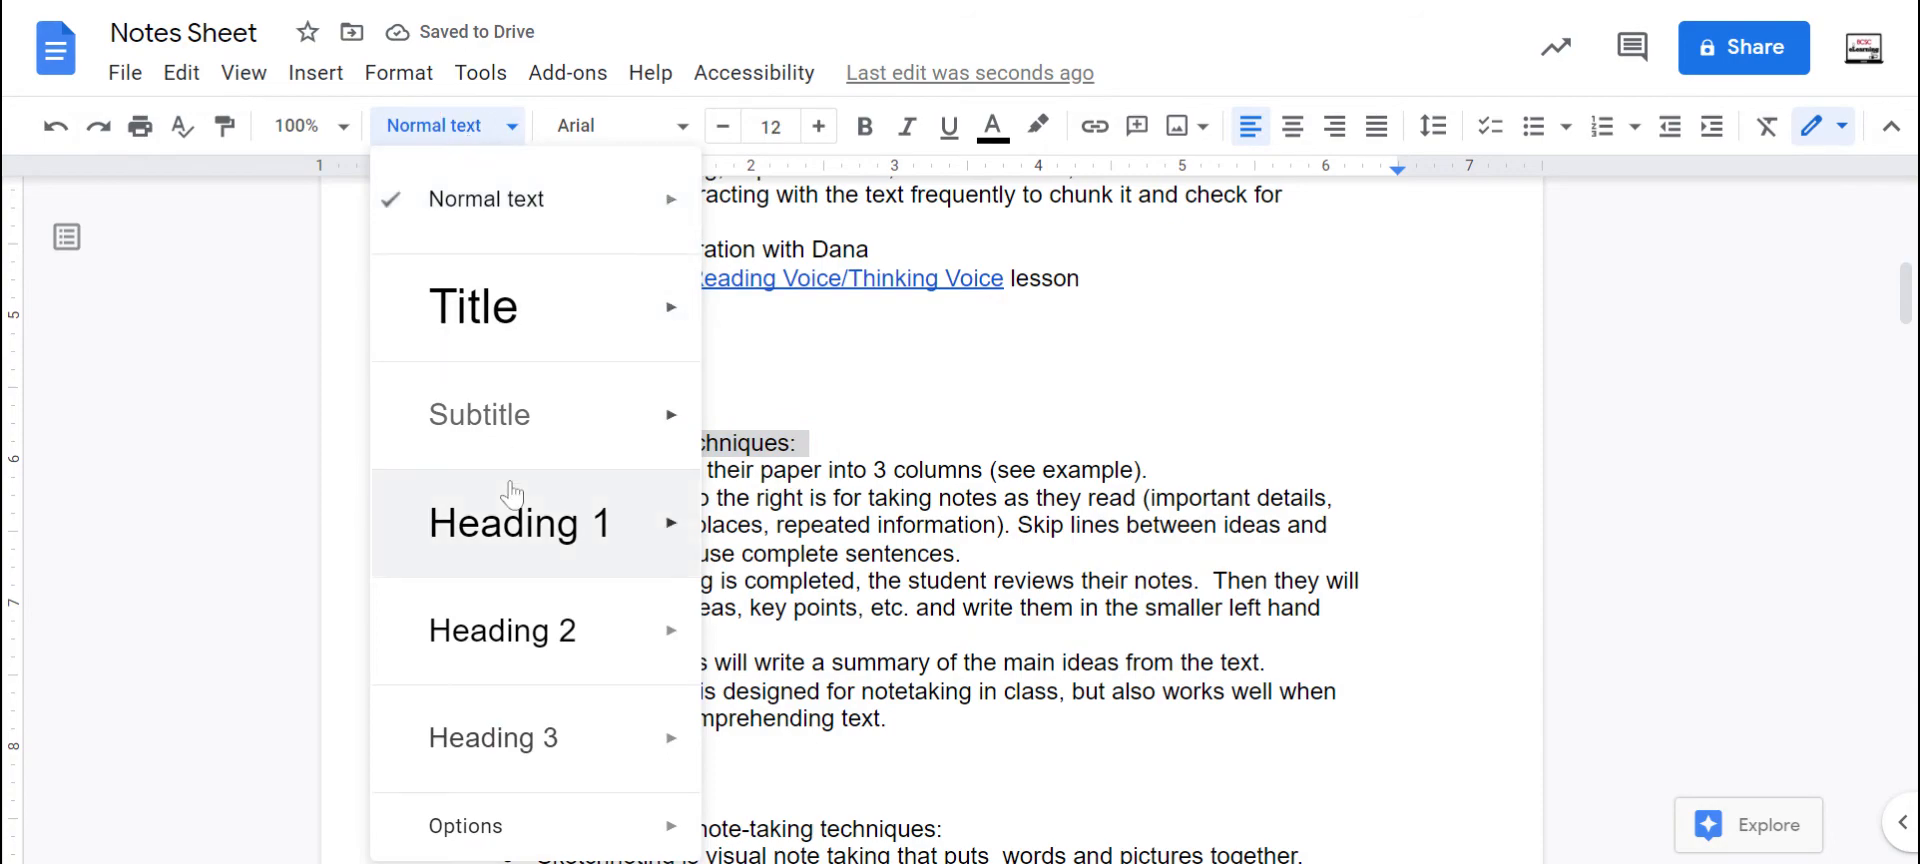
{"action": "left_click", "coordinate": [540, 527]}
Apply the Heading 1 style to the line "Additional options for note-taking techniques:".
{"action": "scroll", "coordinate": [540, 527], "scroll_direction": "down", "scroll_amount": 5}
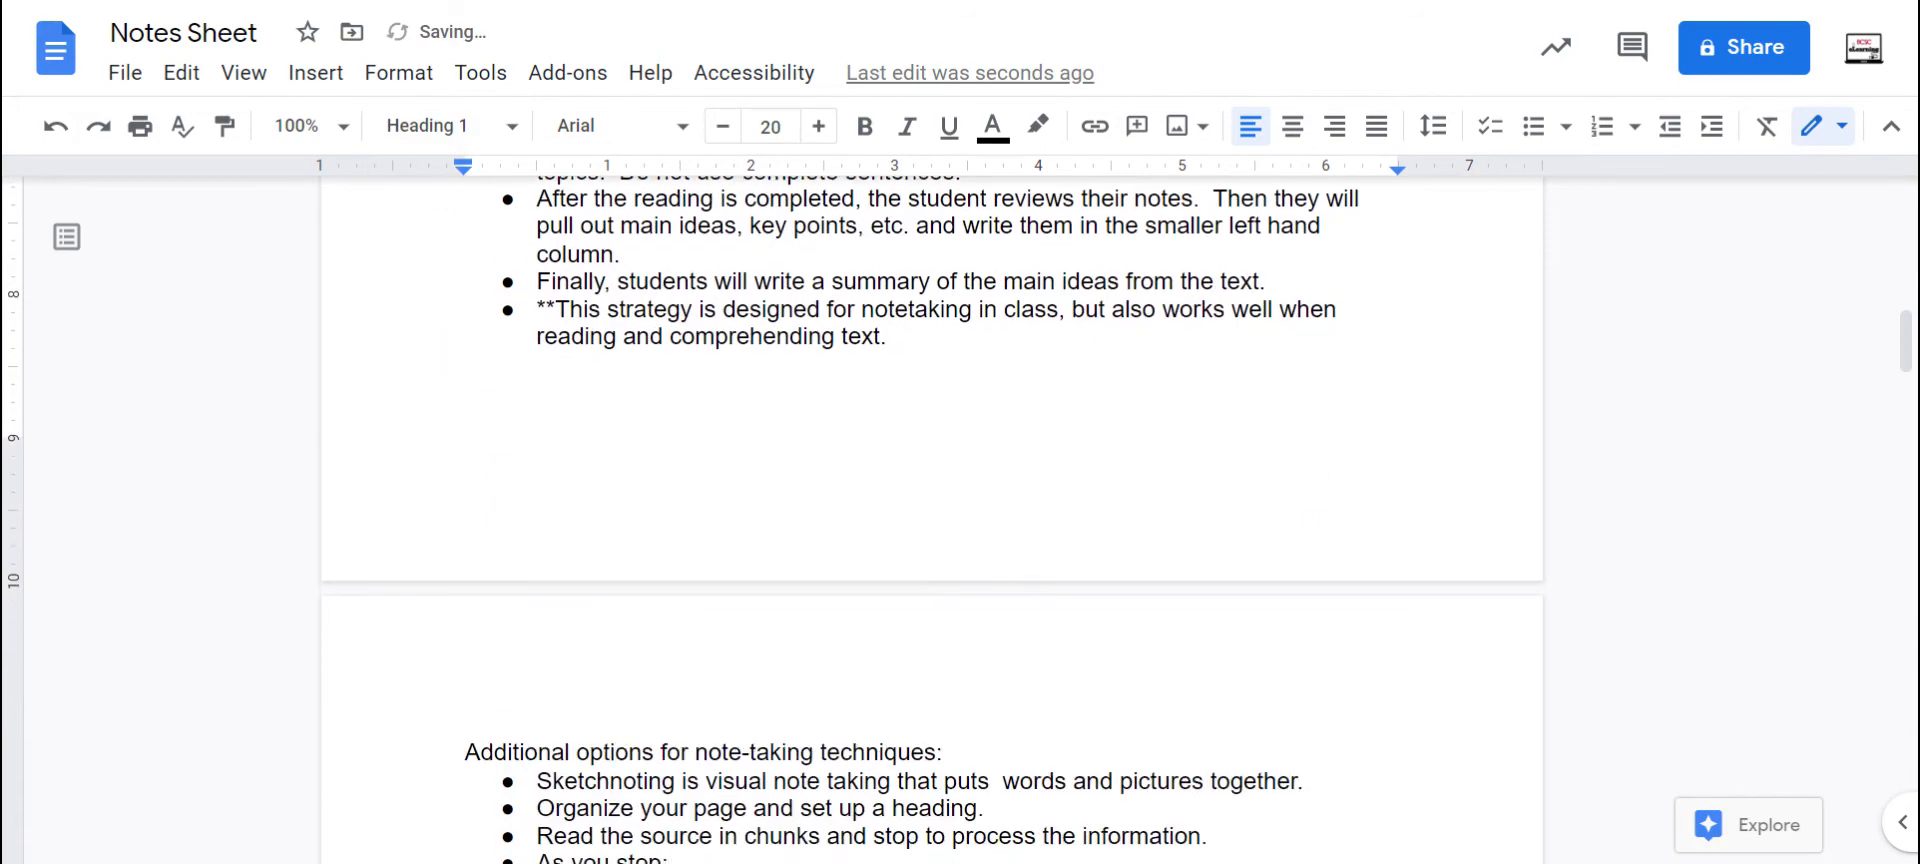
{"action": "scroll", "coordinate": [930, 519], "scroll_direction": "down", "scroll_amount": 5}
{"action": "left_click_drag", "start_coordinate": [464, 306], "coordinate": [950, 306]}
{"action": "left_click", "coordinate": [466, 127]}
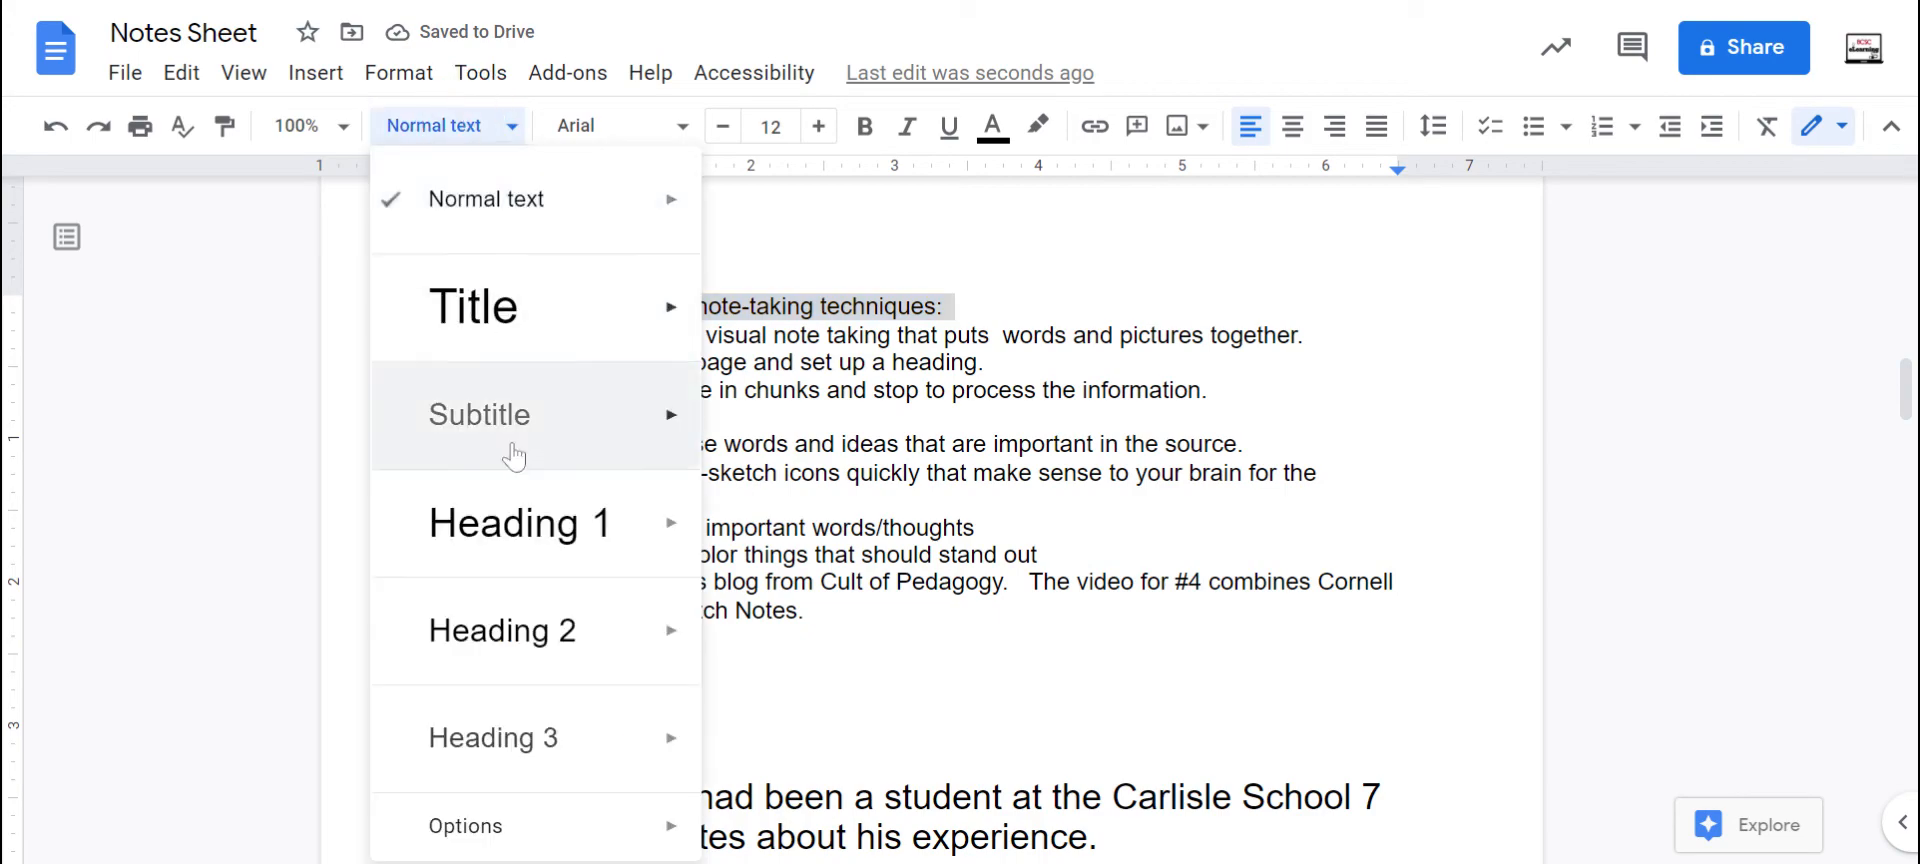
{"action": "left_click", "coordinate": [510, 523]}
Insert blank lines above "Source #1:" until that section starts at the beginning of page 3.
{"action": "scroll", "coordinate": [930, 520], "scroll_direction": "down", "scroll_amount": 5}
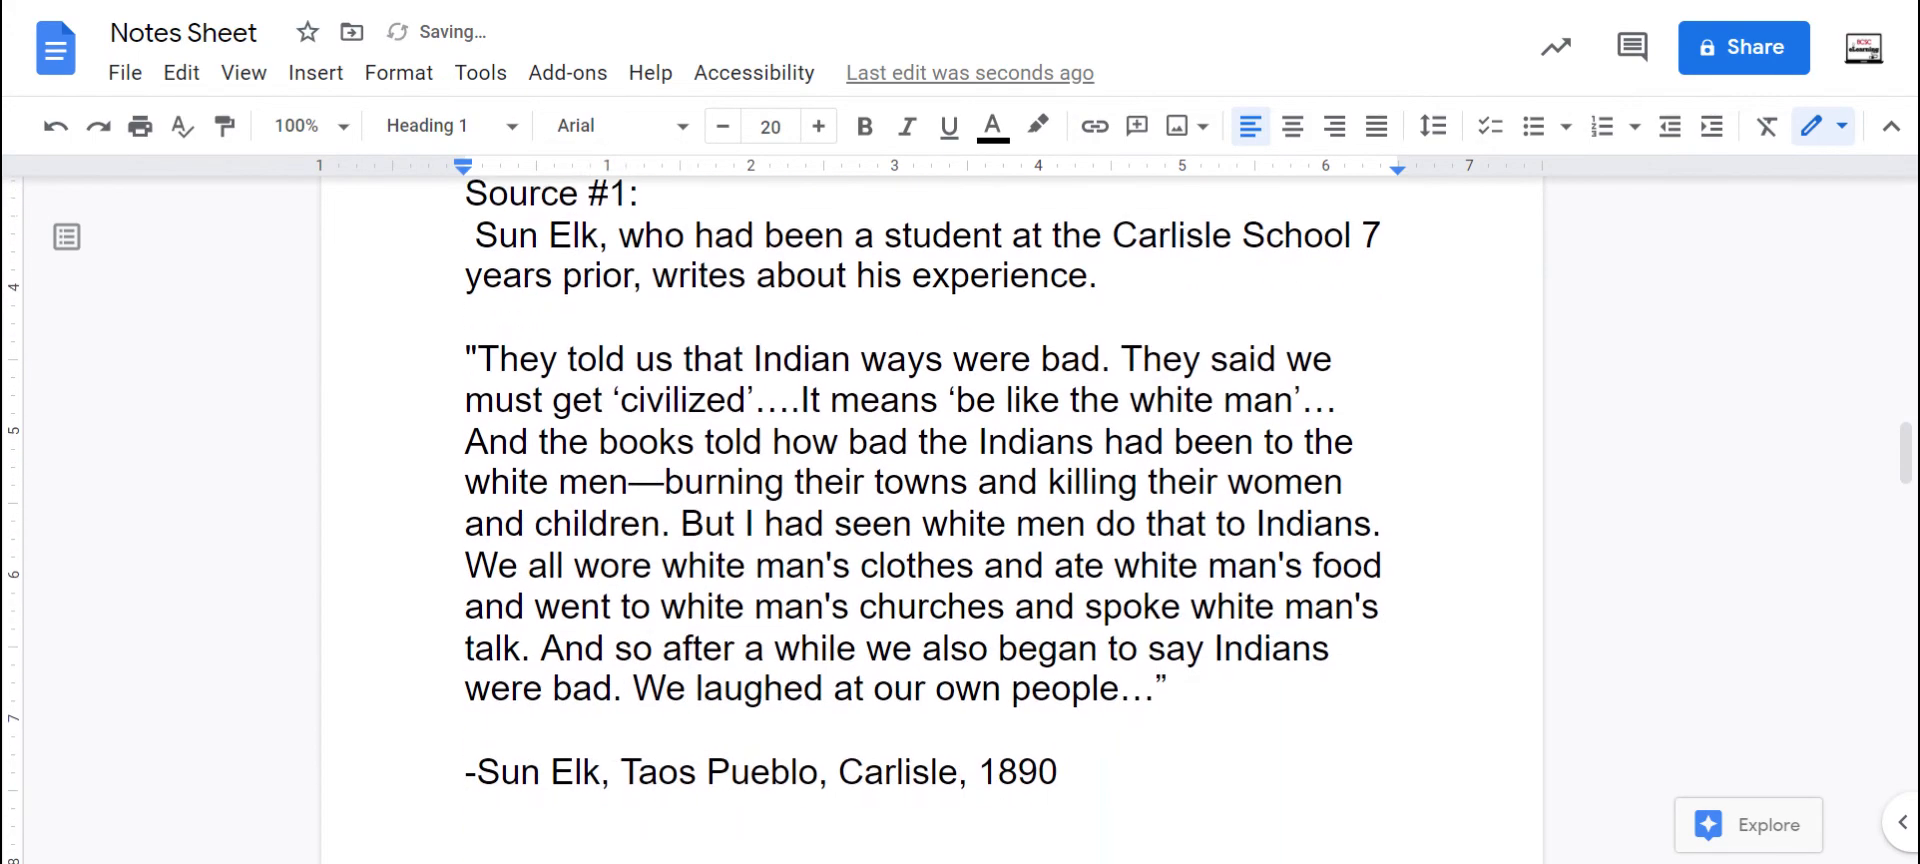
{"action": "scroll", "coordinate": [930, 520], "scroll_direction": "up", "scroll_amount": 2}
{"action": "left_click", "coordinate": [538, 425]}
{"action": "scroll", "coordinate": [538, 436], "scroll_direction": "down", "scroll_amount": 3}
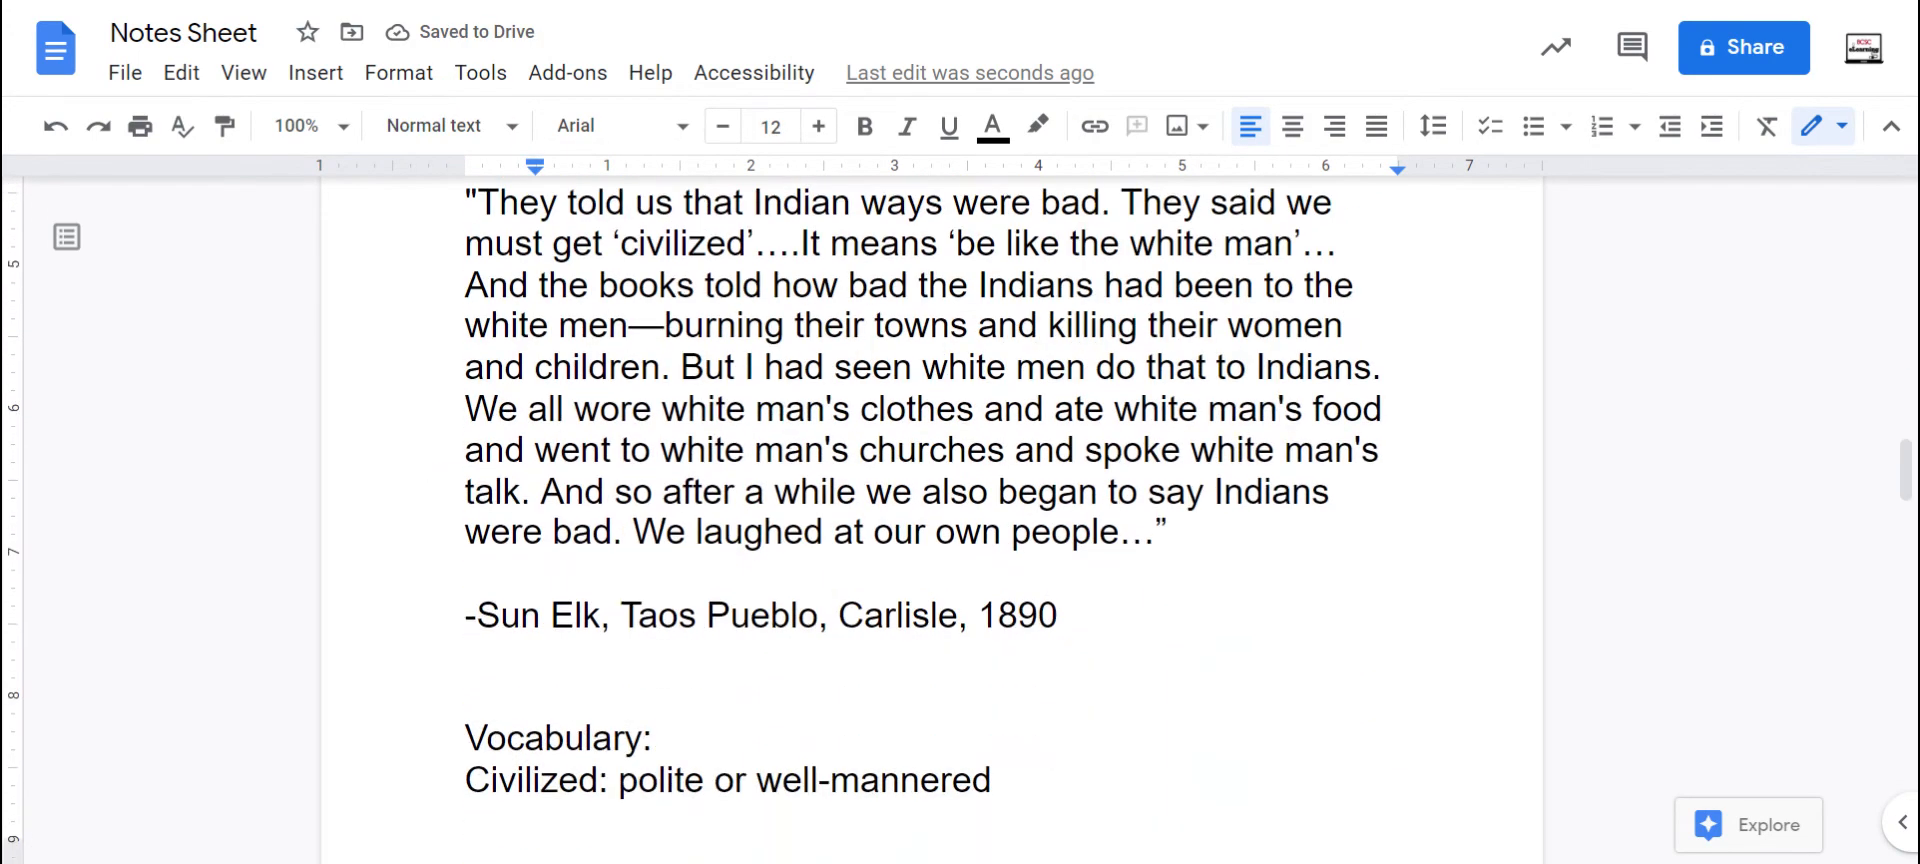
{"action": "key", "text": "Return"}
{"action": "key", "text": "Return"}
{"action": "key", "text": "Return"}
{"action": "key", "text": "Return"}
{"action": "key", "text": "Return"}
{"action": "key", "text": "Return"}
{"action": "key", "text": "Return"}
{"action": "key", "text": "Return"}
{"action": "key", "text": "Return"}
{"action": "key", "text": "Return"}
{"action": "key", "text": "Return"}
{"action": "key", "text": "Return"}
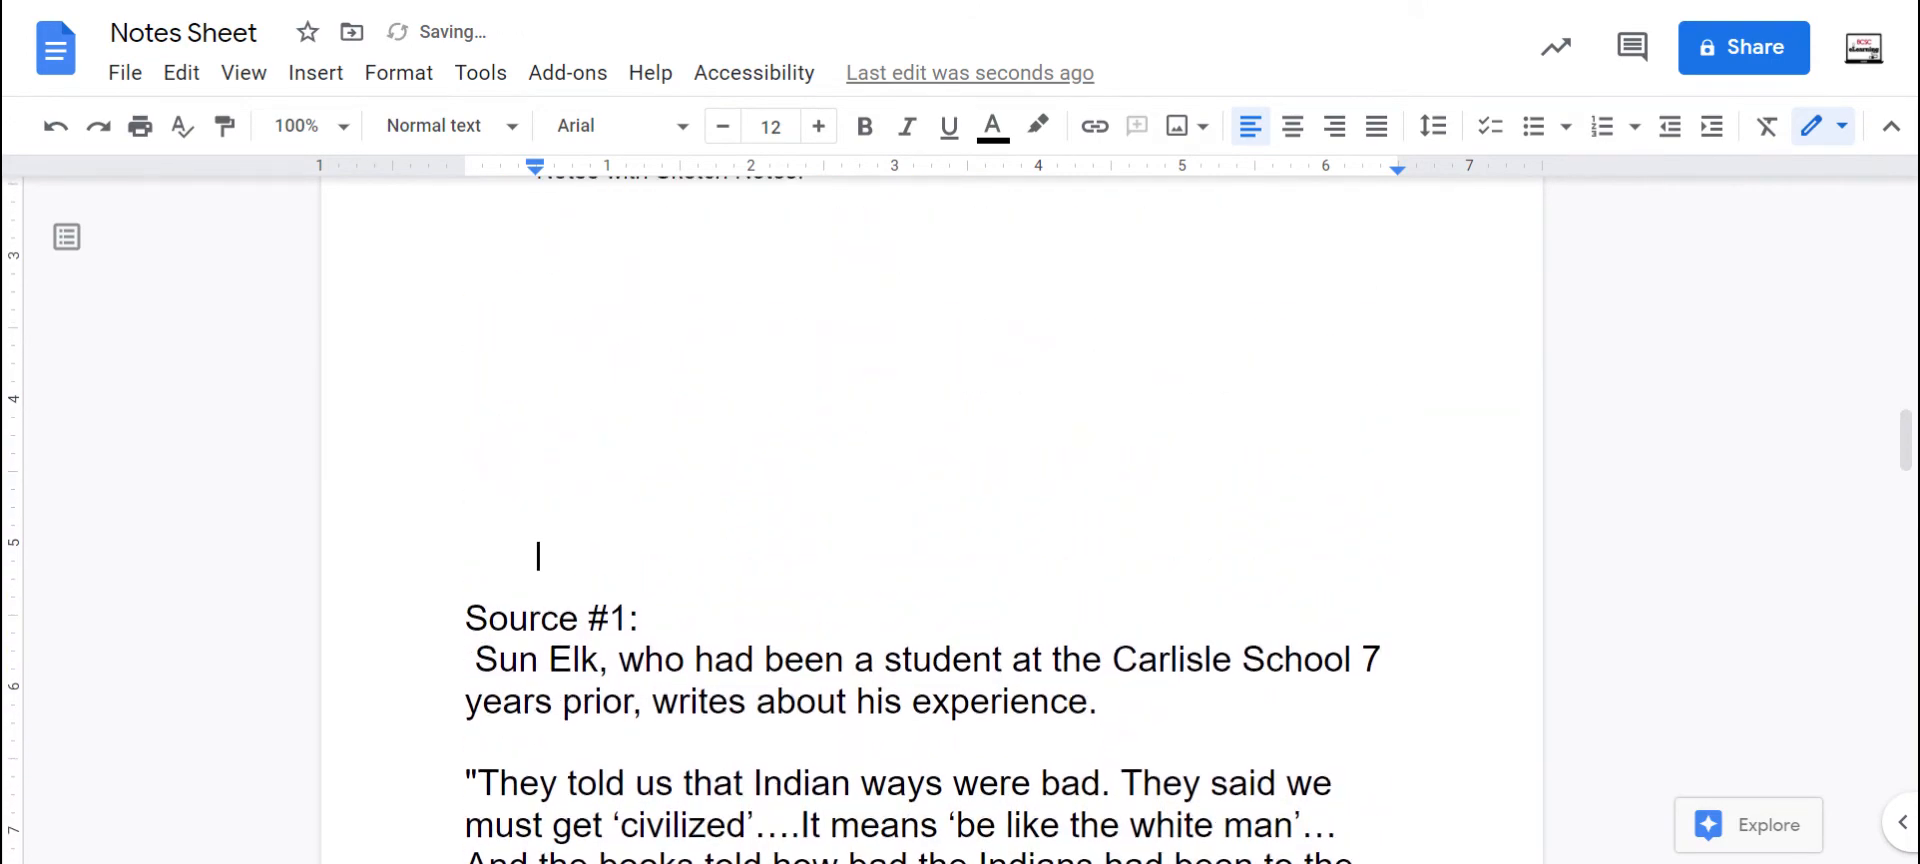
{"action": "scroll", "coordinate": [930, 520], "scroll_direction": "down", "scroll_amount": 8}
{"action": "key", "text": "Return"}
{"action": "key", "text": "Return"}
{"action": "key", "text": "Return"}
{"action": "key", "text": "Return"}
{"action": "key", "text": "Return"}
{"action": "key", "text": "Return"}
{"action": "key", "text": "Return"}
{"action": "key", "text": "Return"}
{"action": "key", "text": "Return"}
{"action": "key", "text": "Return"}
{"action": "key", "text": "Return"}
{"action": "key", "text": "Return"}
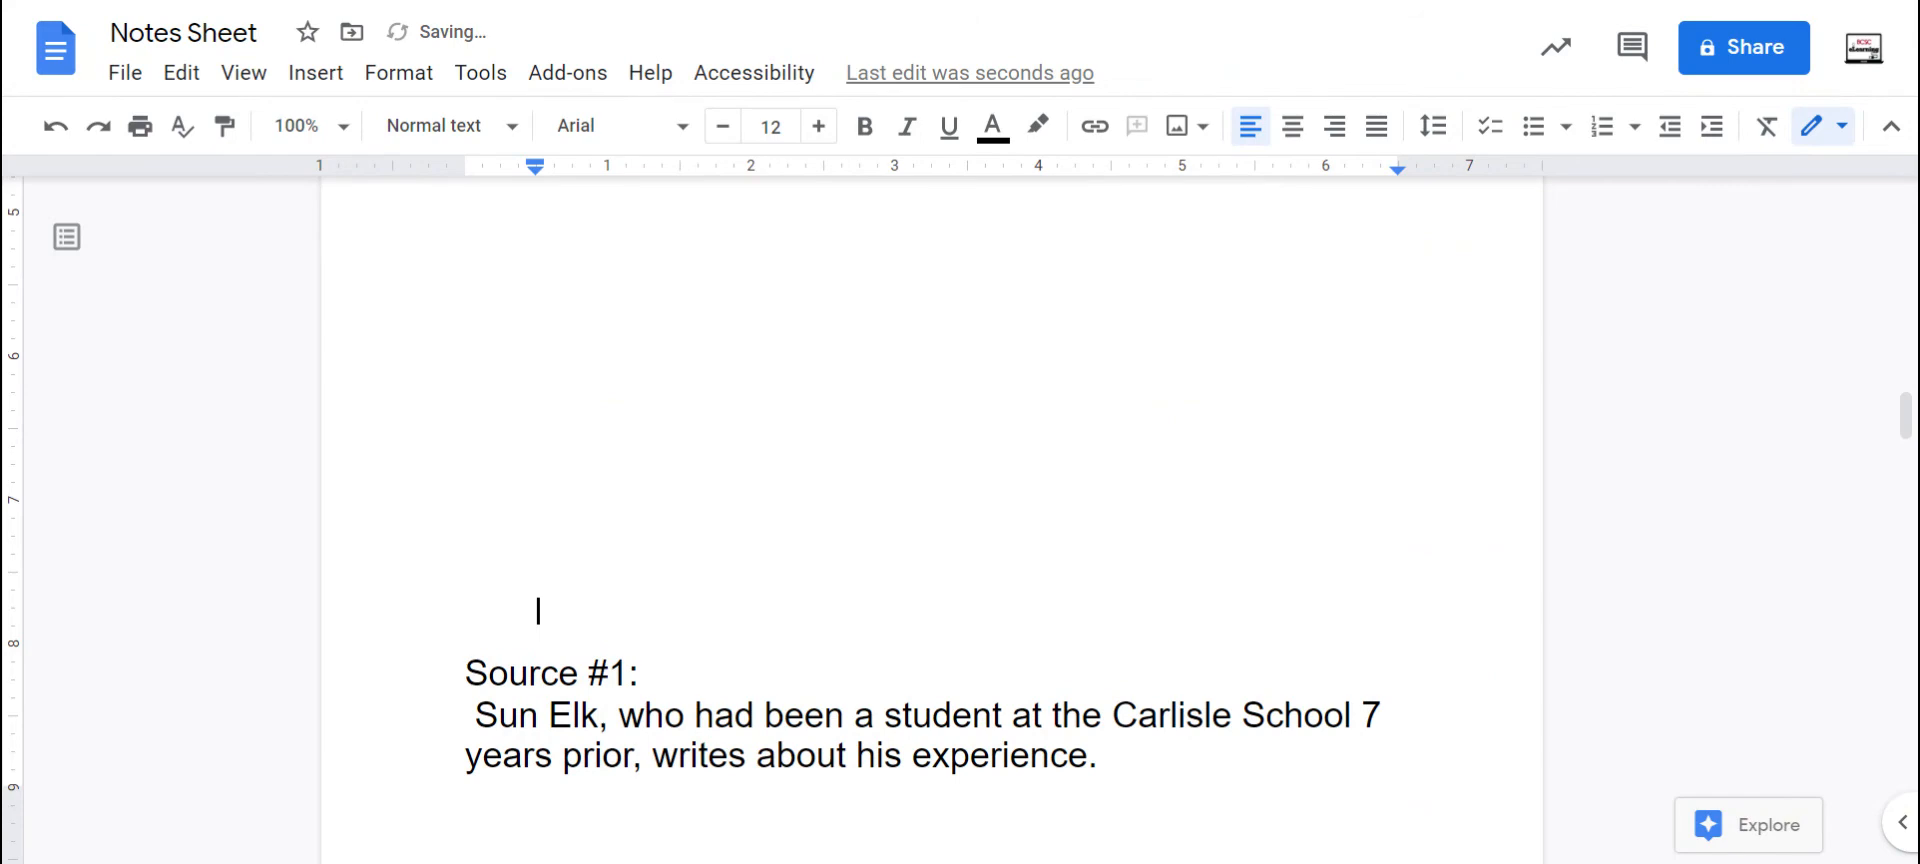
{"action": "scroll", "coordinate": [930, 519], "scroll_direction": "down", "scroll_amount": 5}
{"action": "key", "text": "Return"}
{"action": "key", "text": "Return"}
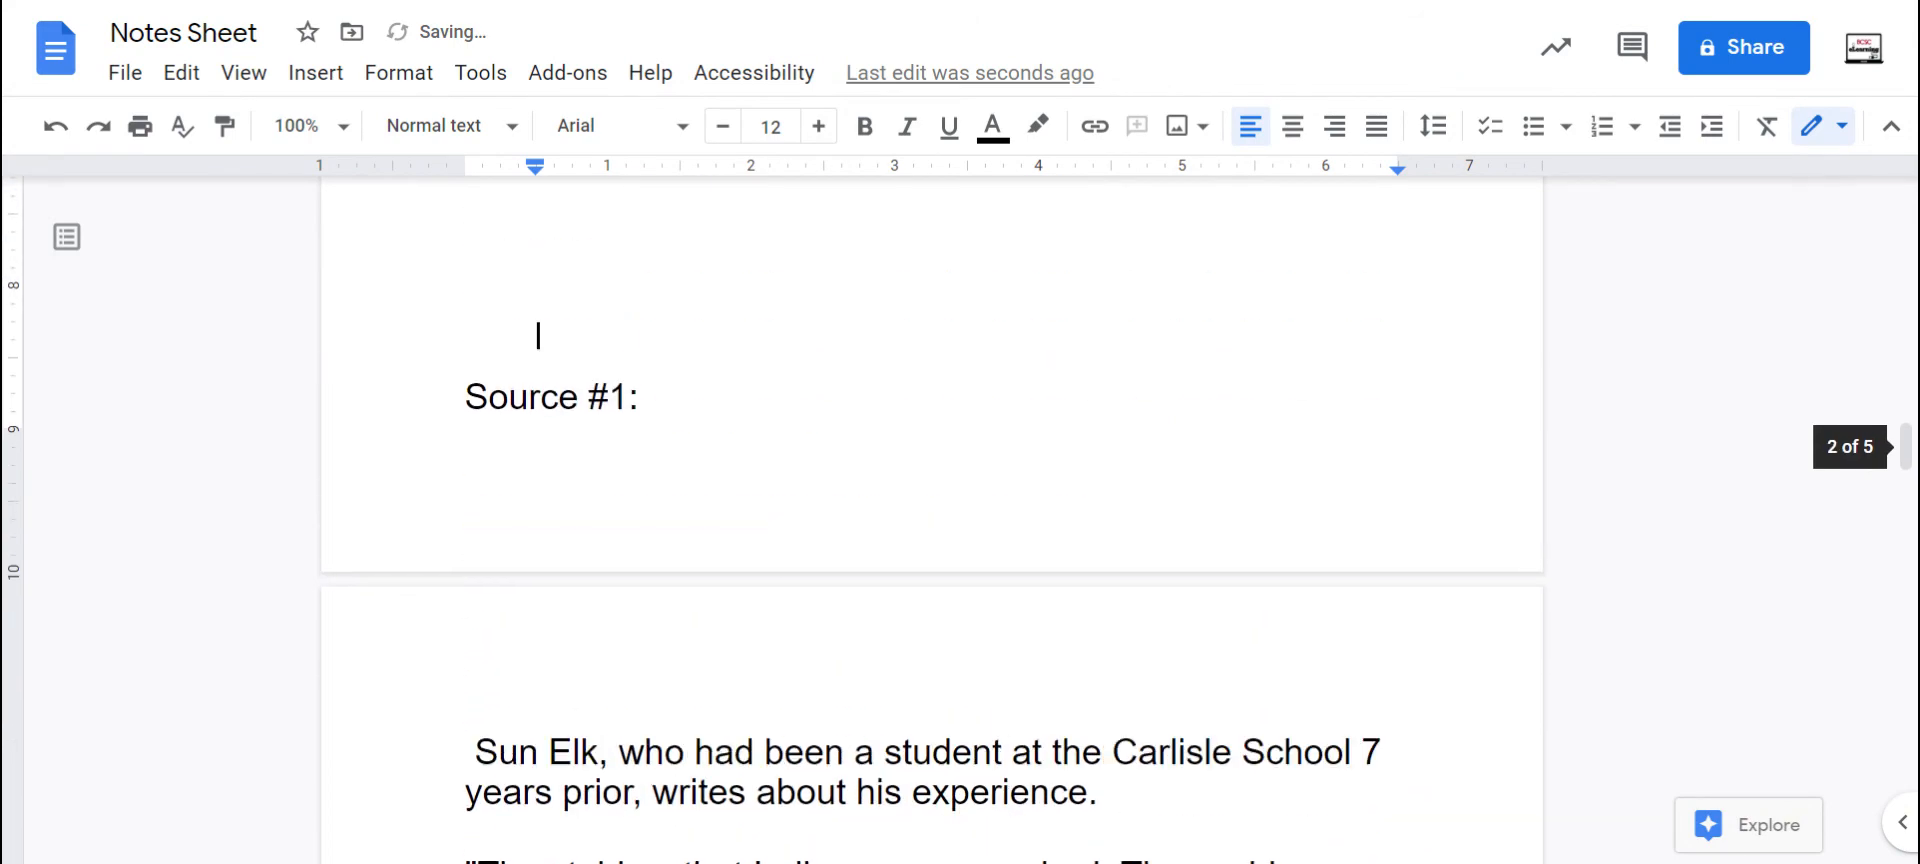
{"action": "scroll", "coordinate": [930, 520], "scroll_direction": "down", "scroll_amount": 1}
{"action": "scroll", "coordinate": [930, 520], "scroll_direction": "down", "scroll_amount": 3}
Apply the Heading 1 style to the line "Source #1:".
{"action": "left_click_drag", "start_coordinate": [468, 303], "coordinate": [646, 303]}
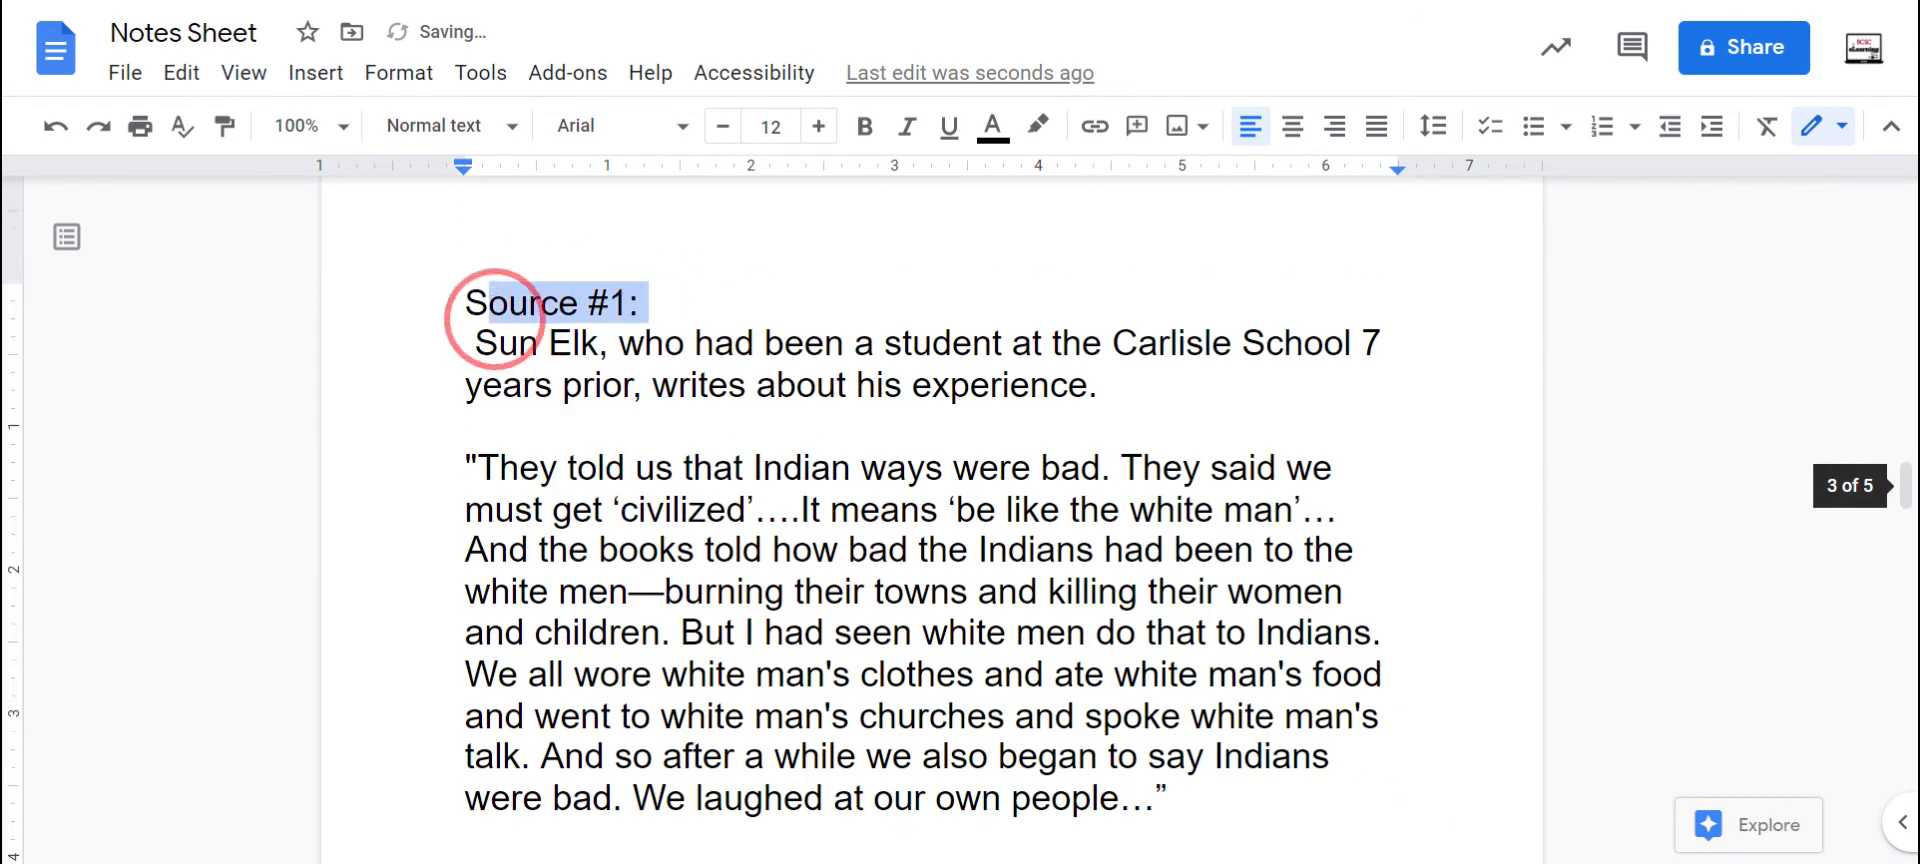
{"action": "left_click", "coordinate": [474, 128]}
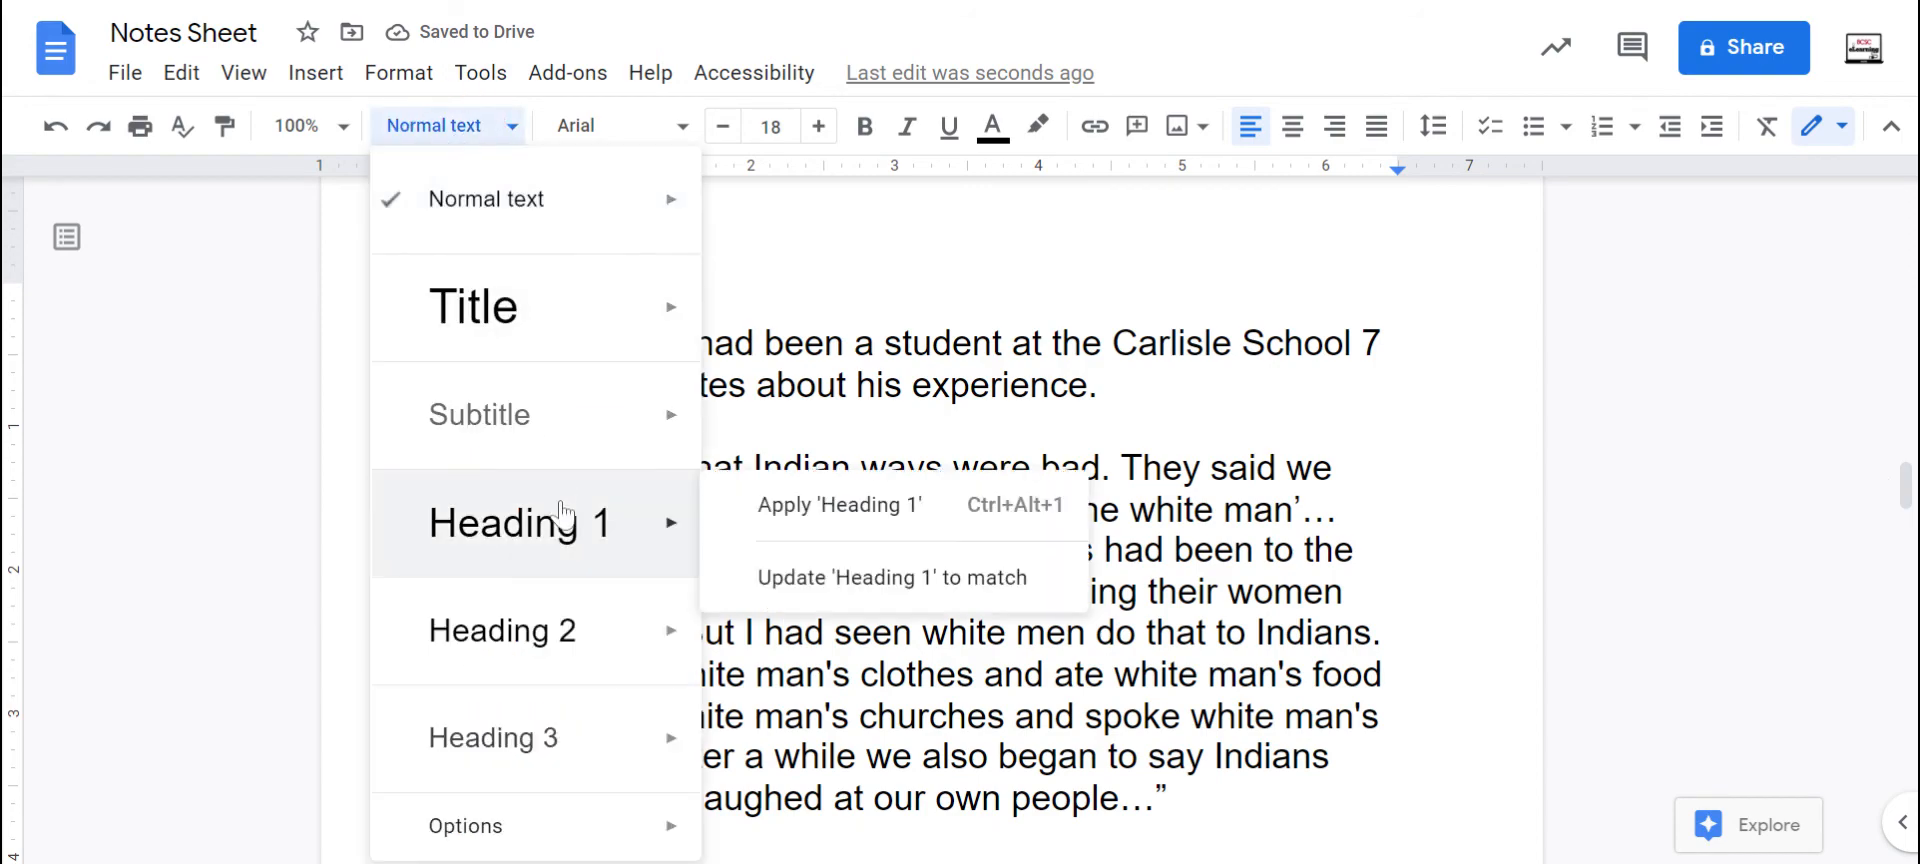
{"action": "left_click", "coordinate": [557, 514]}
Apply the Heading 1 style to the two-line "Source #3:" introduction above its excerpt.
{"action": "scroll", "coordinate": [493, 519], "scroll_direction": "down", "scroll_amount": 3}
{"action": "scroll", "coordinate": [932, 520], "scroll_direction": "down", "scroll_amount": 5}
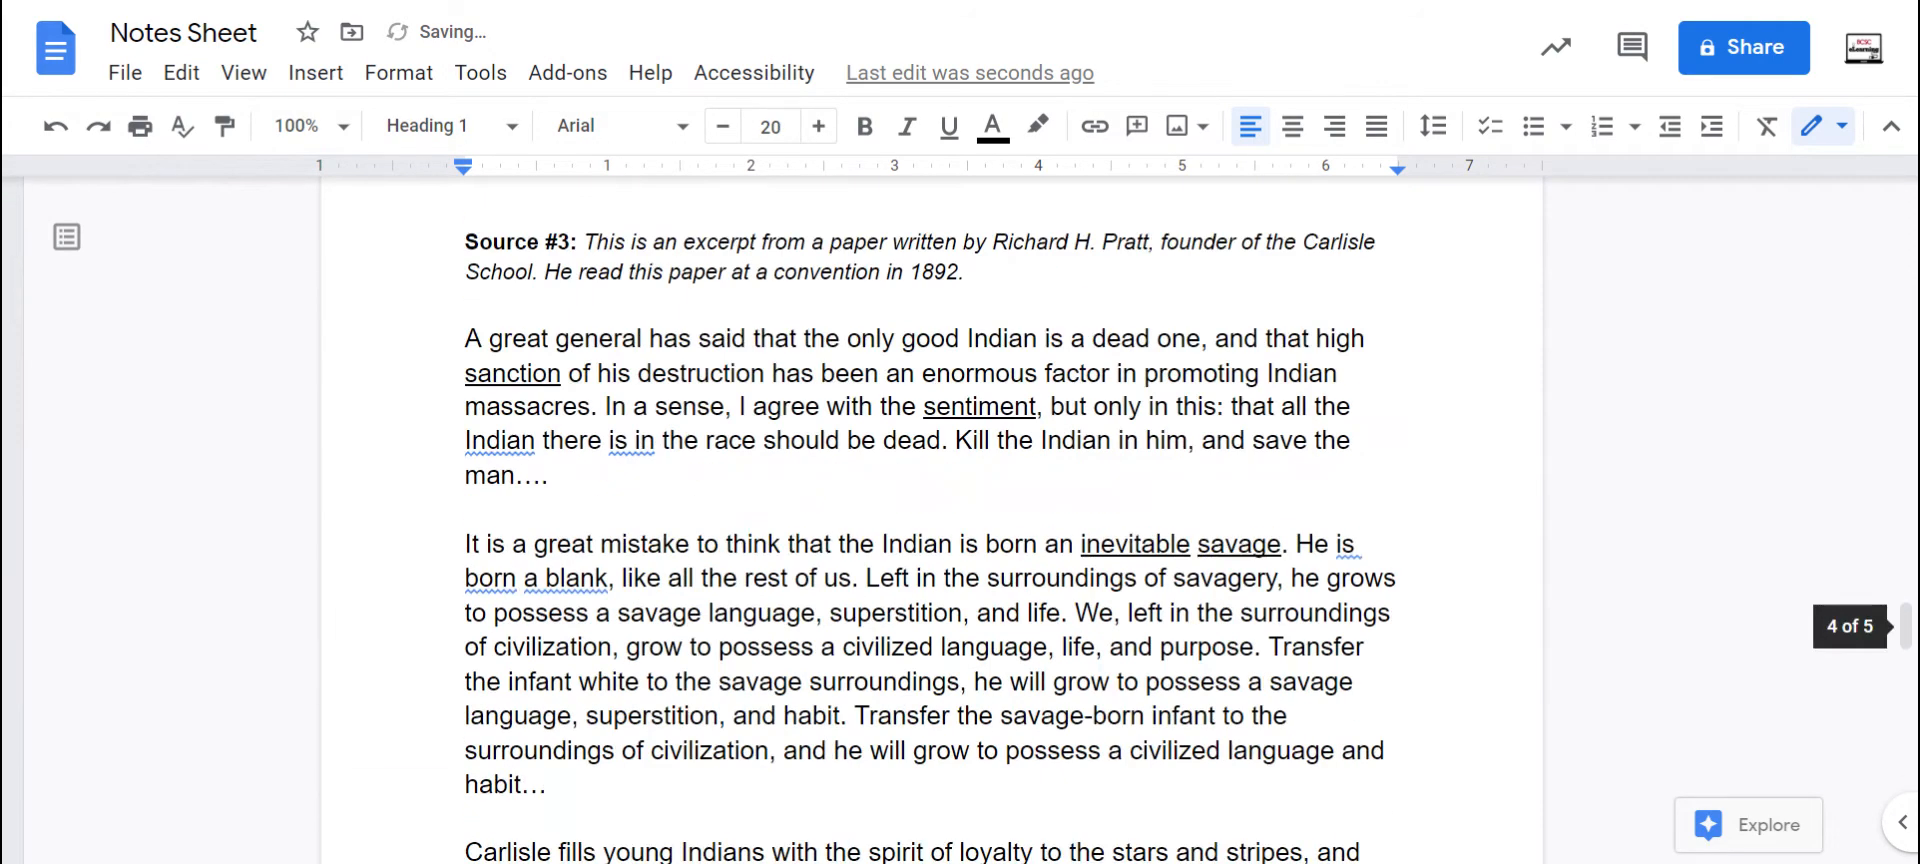
{"action": "scroll", "coordinate": [932, 520], "scroll_direction": "up", "scroll_amount": 1}
{"action": "left_click_drag", "start_coordinate": [466, 392], "coordinate": [964, 428]}
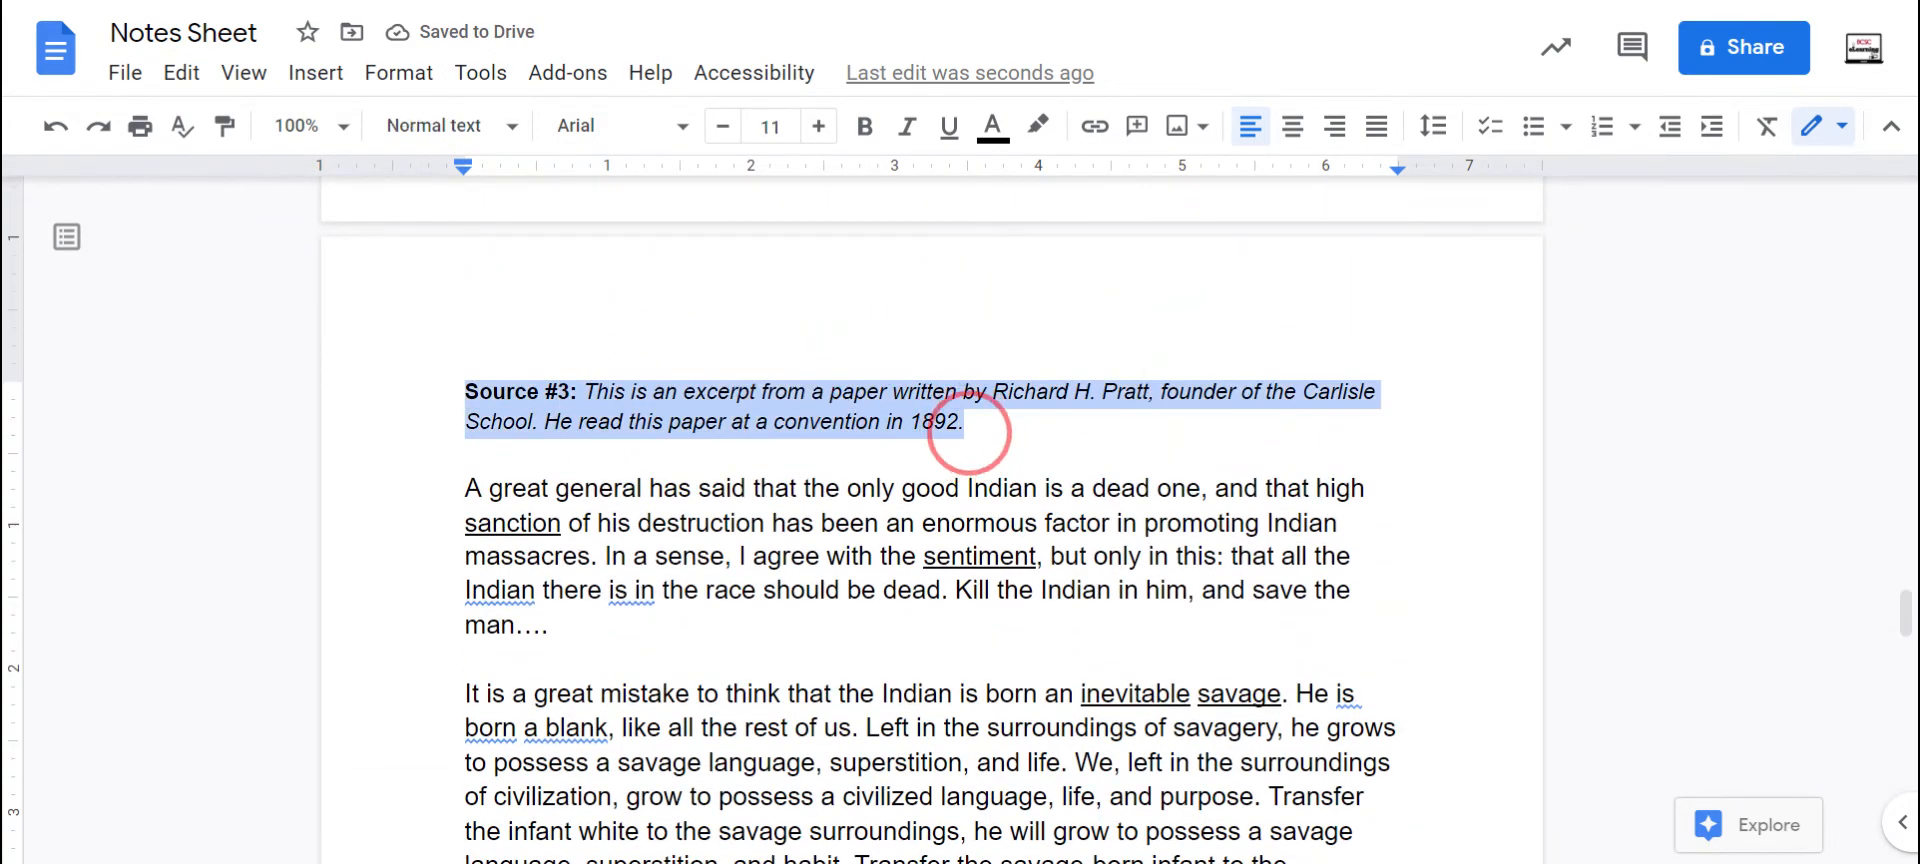
{"action": "left_click", "coordinate": [450, 125]}
{"action": "left_click", "coordinate": [521, 555]}
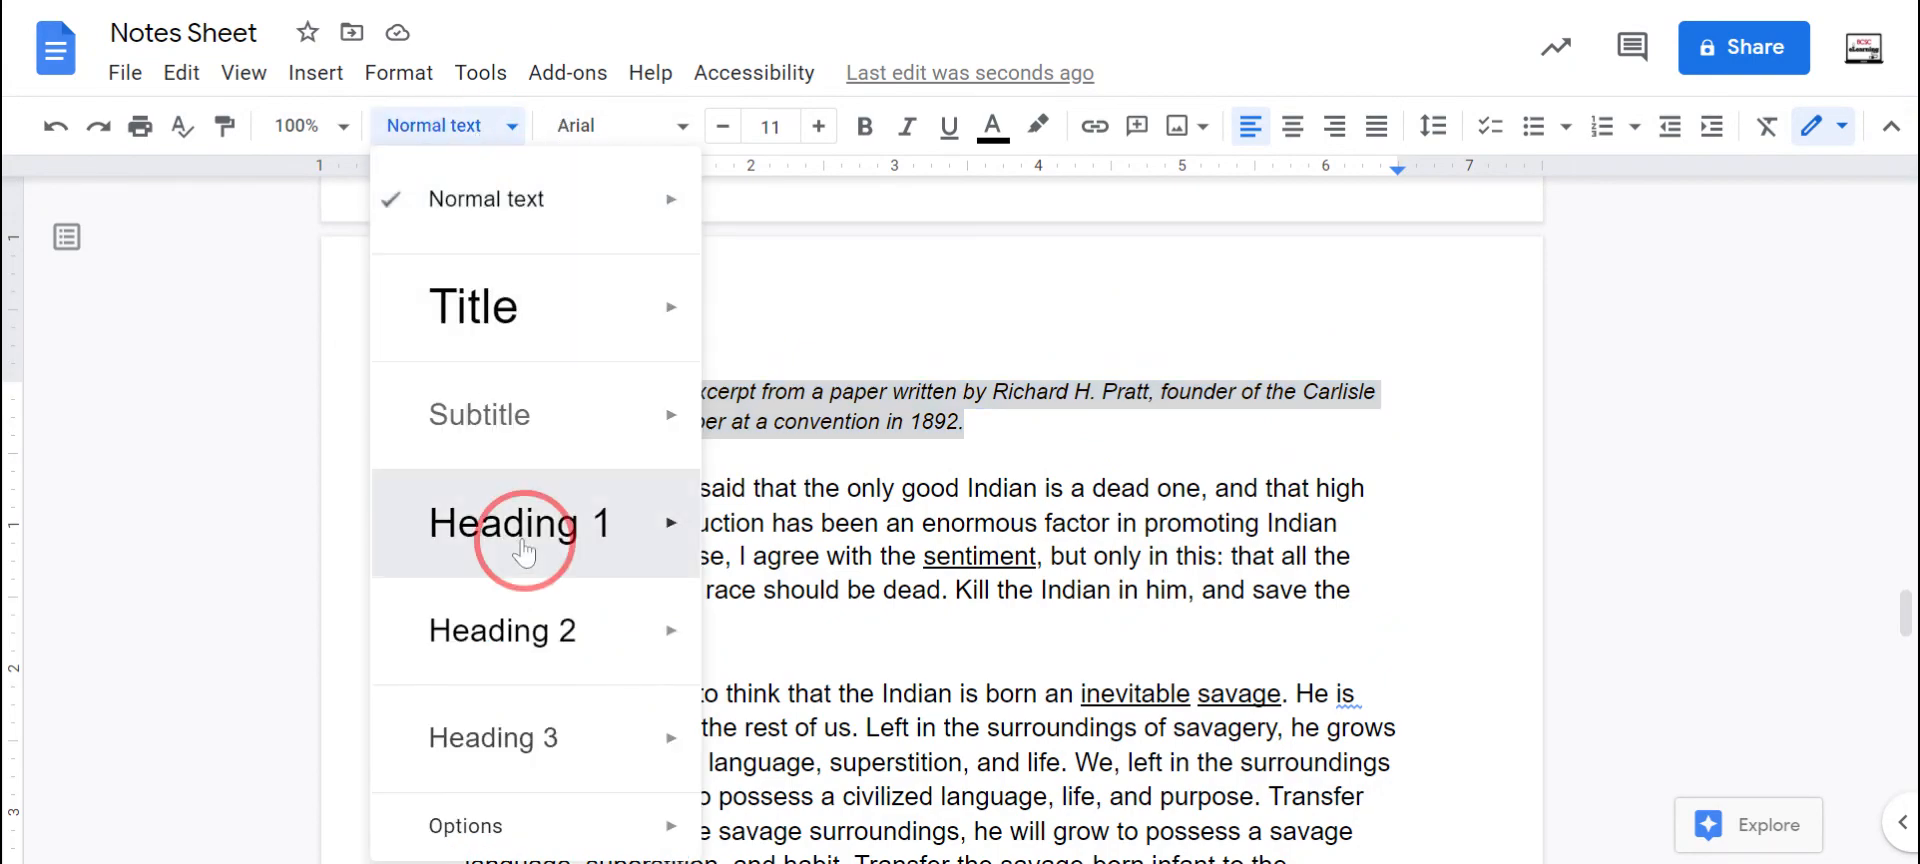
Delete surplus blank lines below the "unalienable" vocabulary entry near the end of the document.
{"action": "scroll", "coordinate": [932, 500], "scroll_direction": "down", "scroll_amount": 10}
{"action": "scroll", "coordinate": [931, 500], "scroll_direction": "down", "scroll_amount": 4}
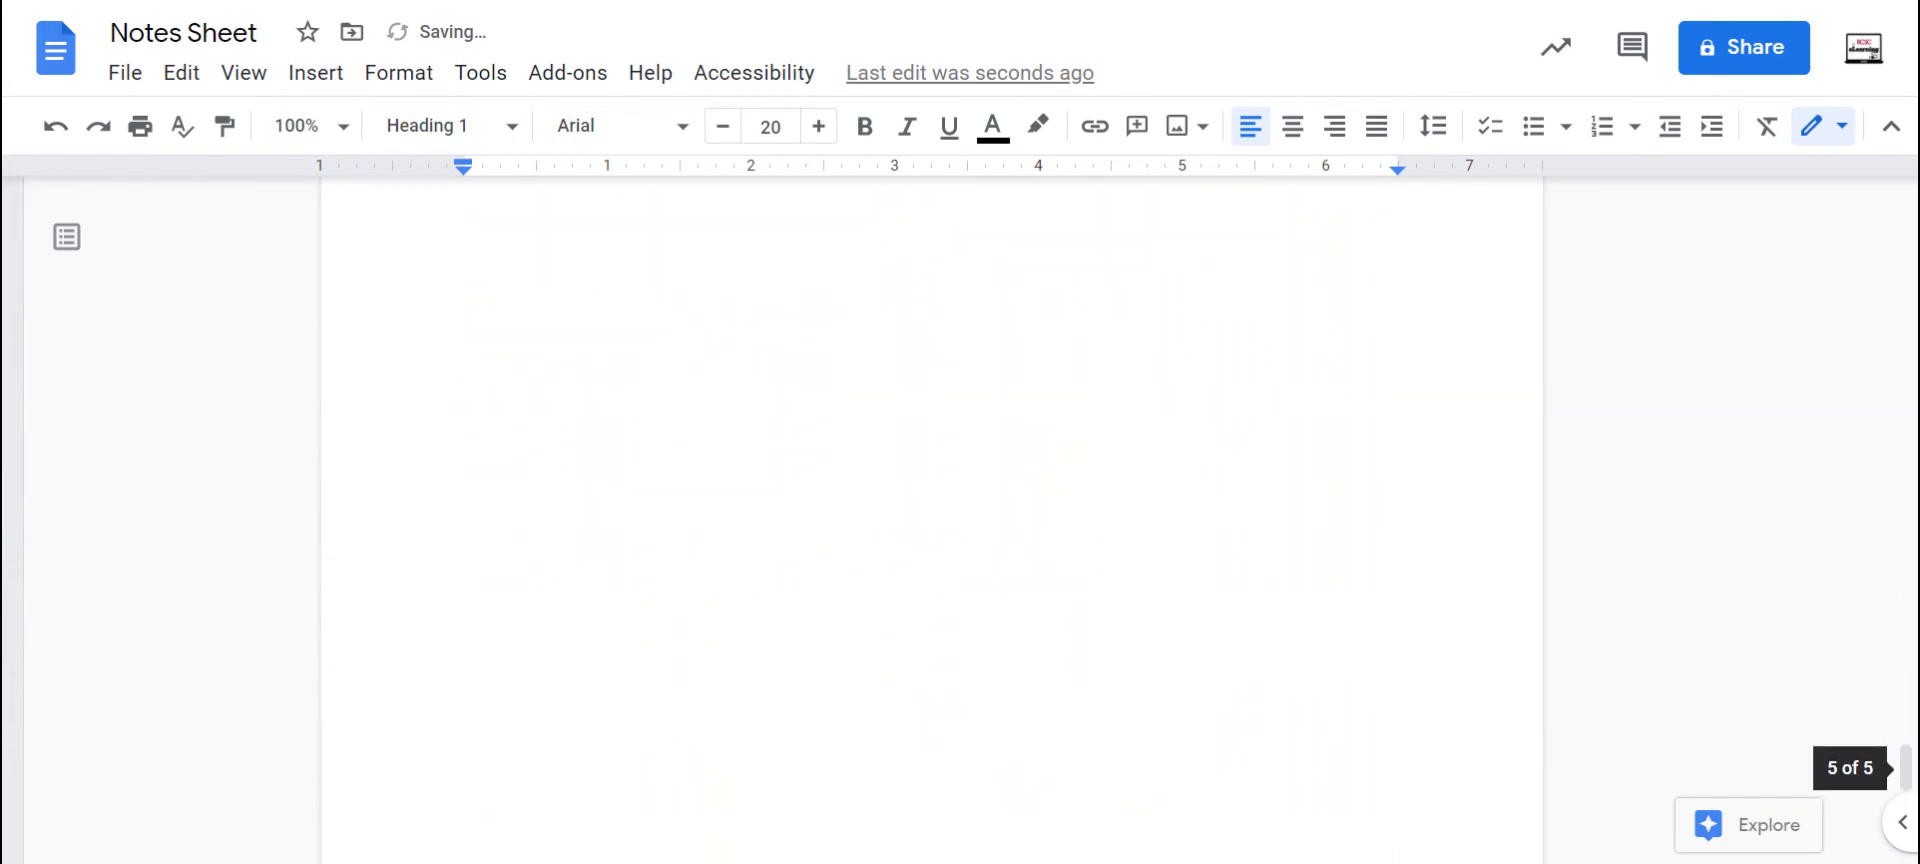
{"action": "left_click", "coordinate": [700, 500]}
{"action": "key", "text": "Return"}
{"action": "key", "text": "Return"}
{"action": "key", "text": "Return"}
{"action": "key", "text": "Return"}
{"action": "key", "text": "BackSpace"}
{"action": "key", "text": "BackSpace"}
{"action": "key", "text": "BackSpace"}
{"action": "key", "text": "BackSpace"}
{"action": "key", "text": "BackSpace"}
{"action": "key", "text": "BackSpace"}
{"action": "key", "text": "BackSpace"}
{"action": "key", "text": "BackSpace"}
{"action": "key", "text": "BackSpace"}
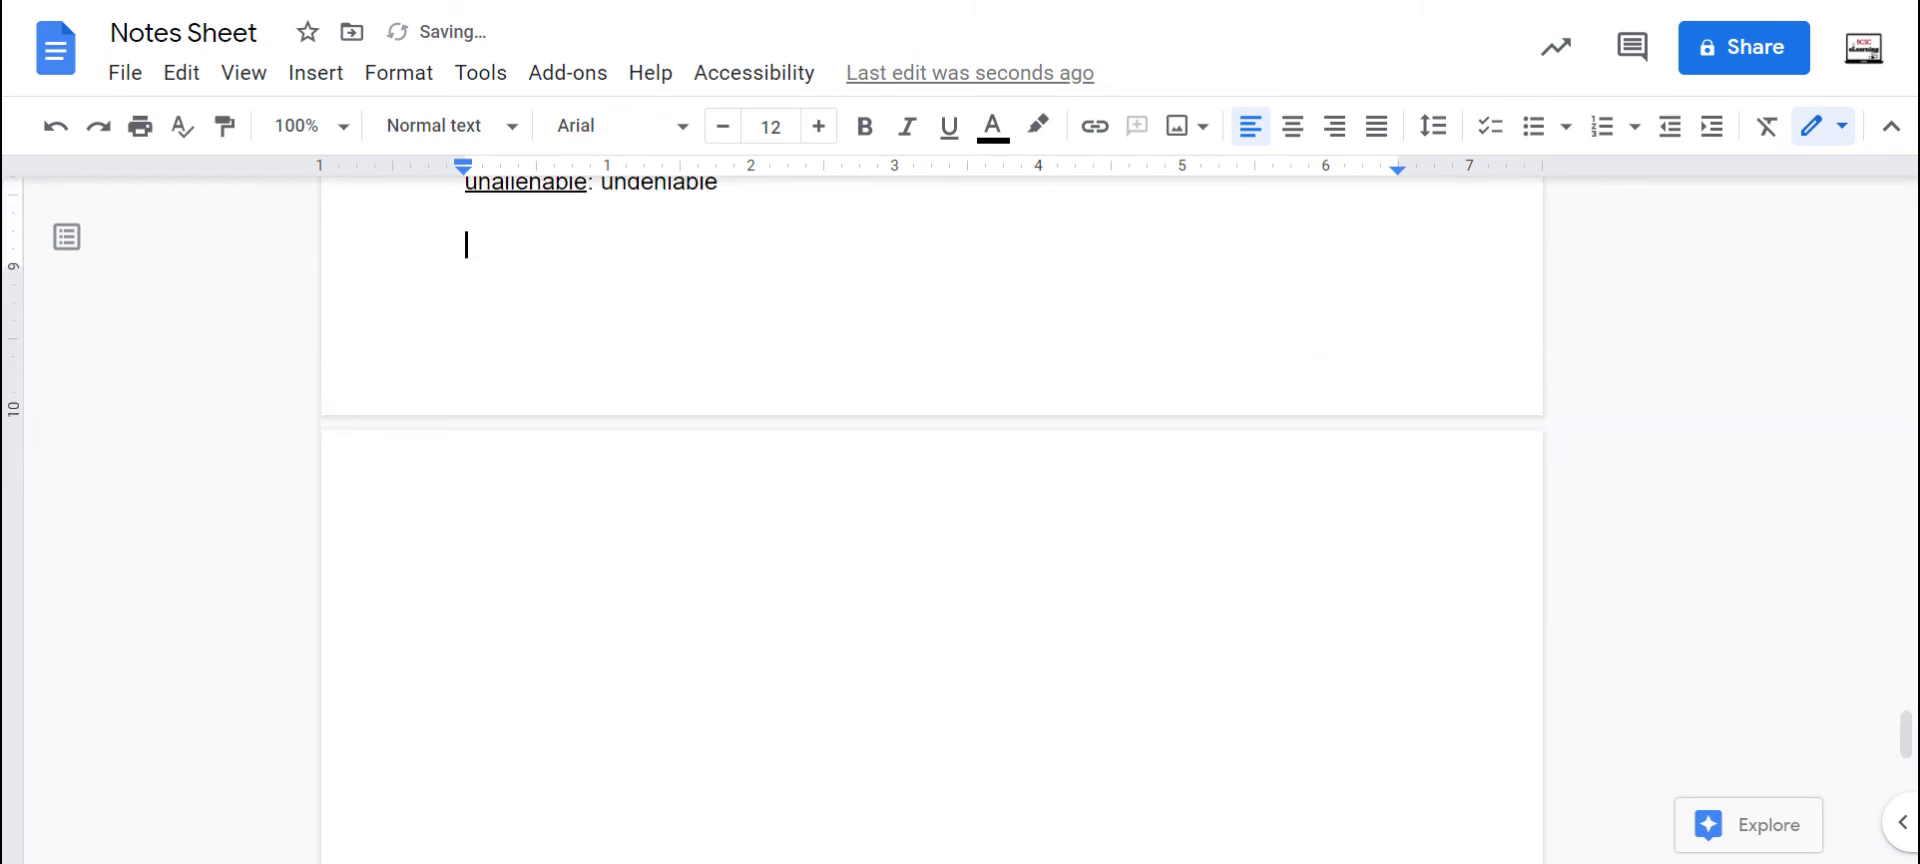
Update the table of contents at the start of the document so it lists the styled headings.
{"action": "scroll", "coordinate": [932, 500], "scroll_direction": "up", "scroll_amount": 20}
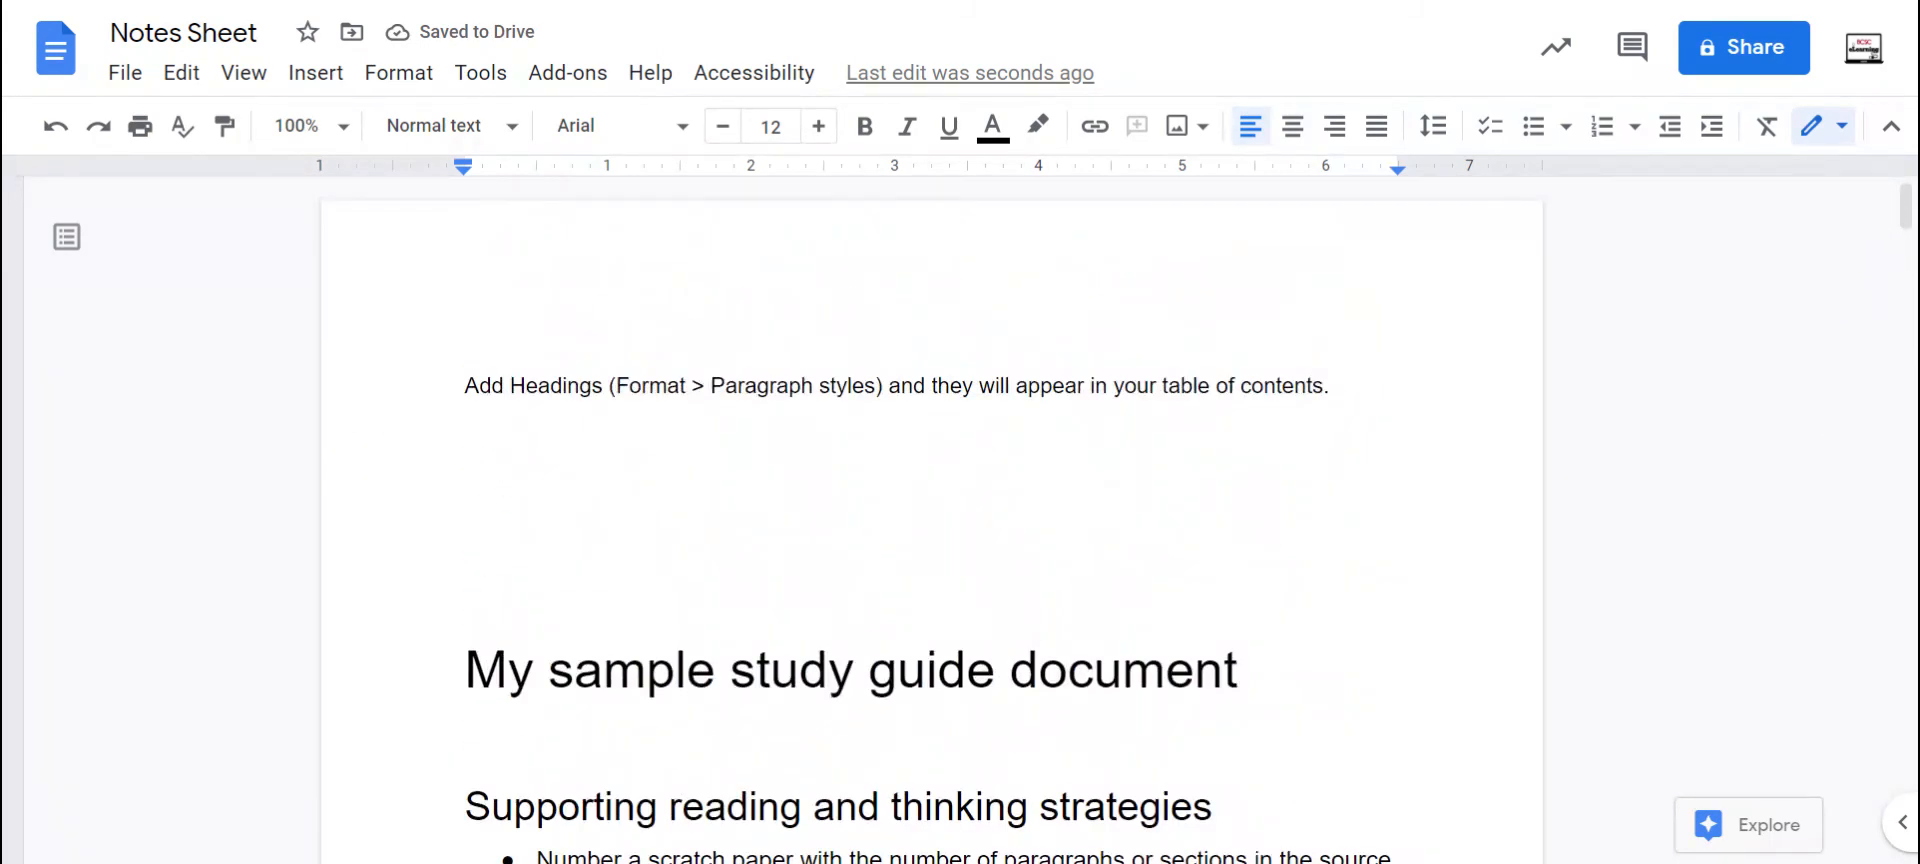
{"action": "left_click", "coordinate": [693, 386]}
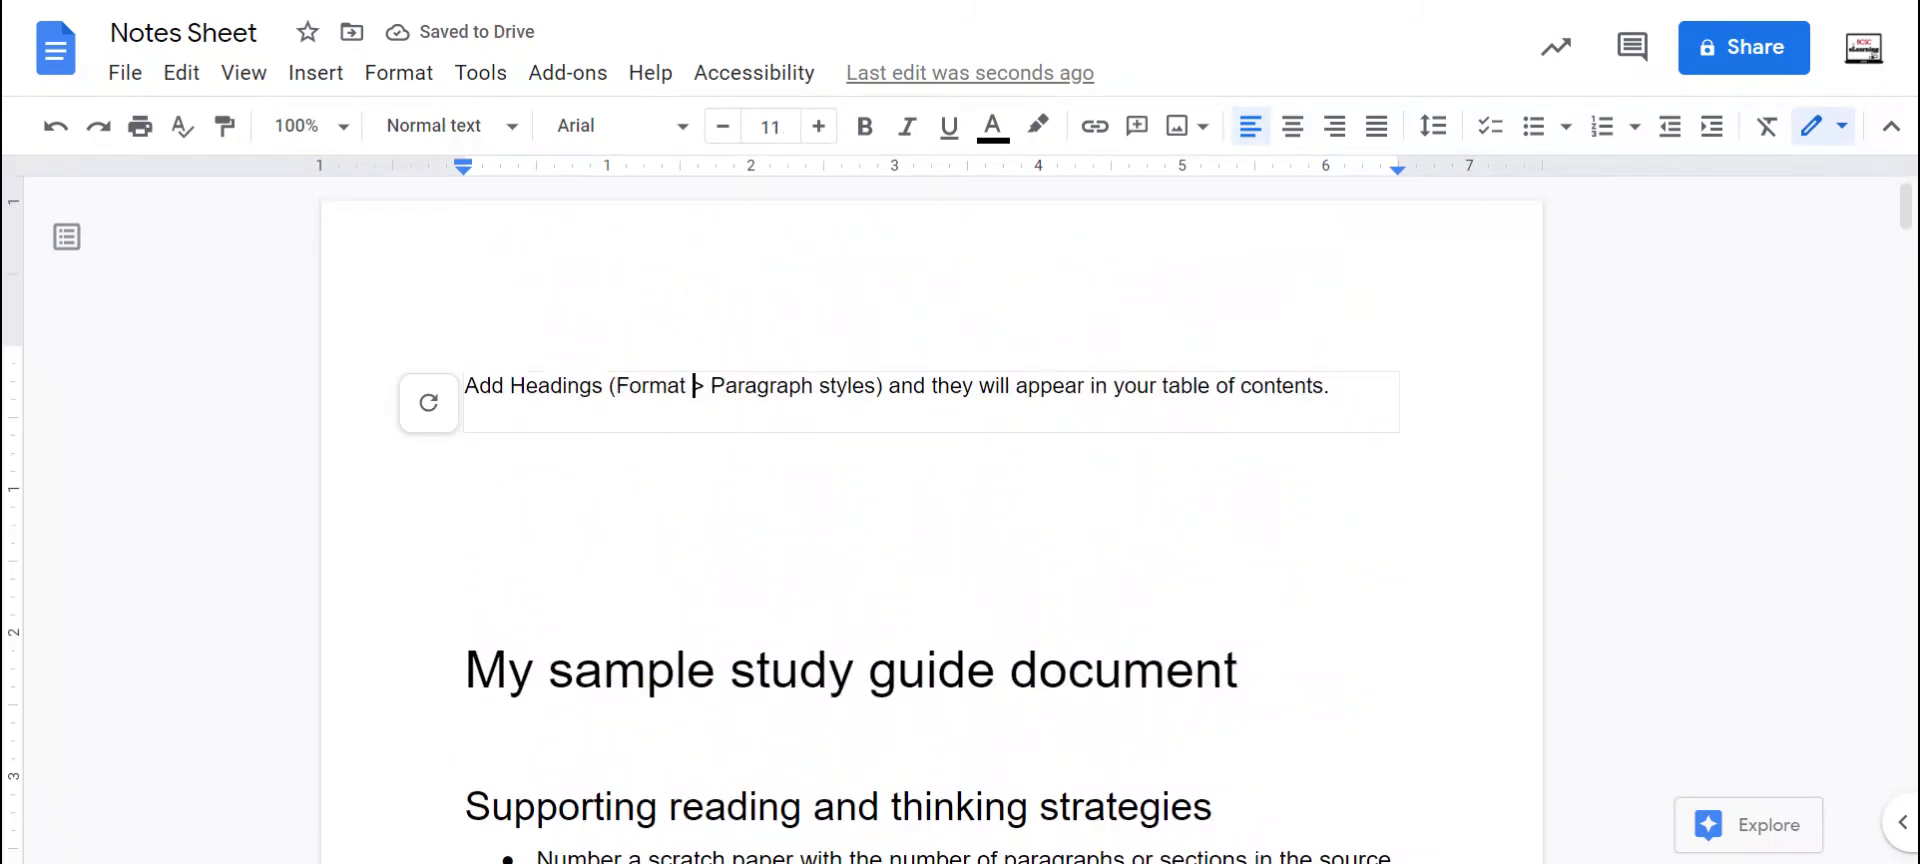
{"action": "left_click", "coordinate": [427, 405]}
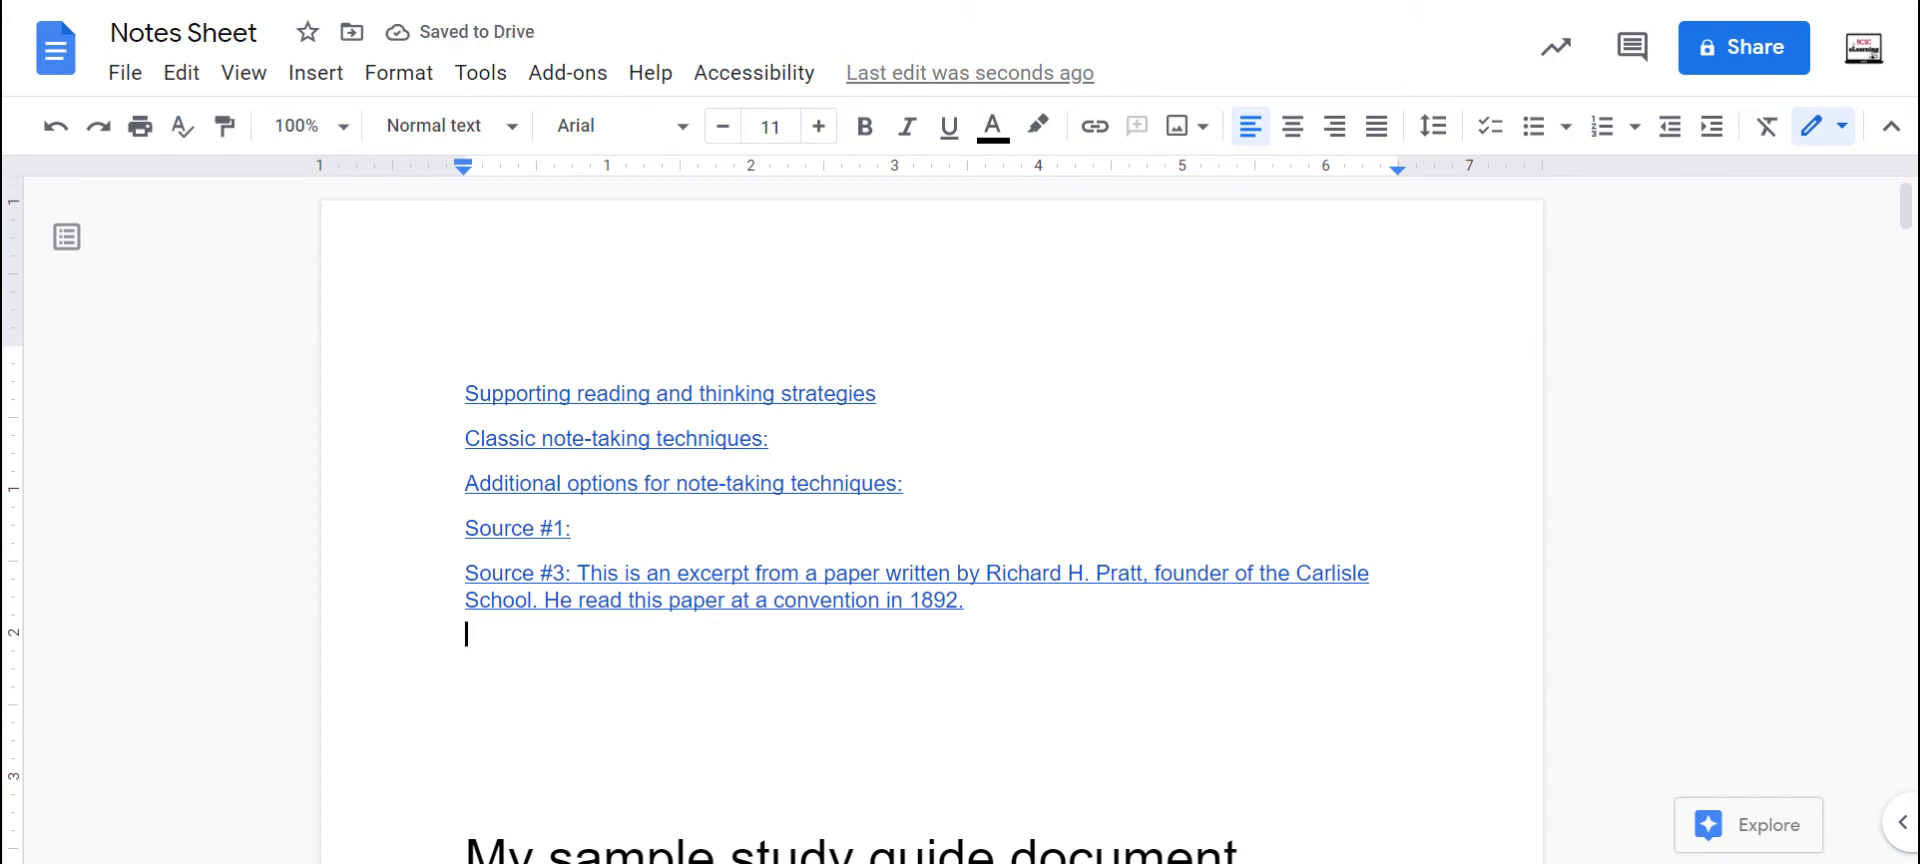
Follow the table of contents link to "Supporting reading and thinking strategies" and return to the table of contents.
{"action": "left_click", "coordinate": [510, 439]}
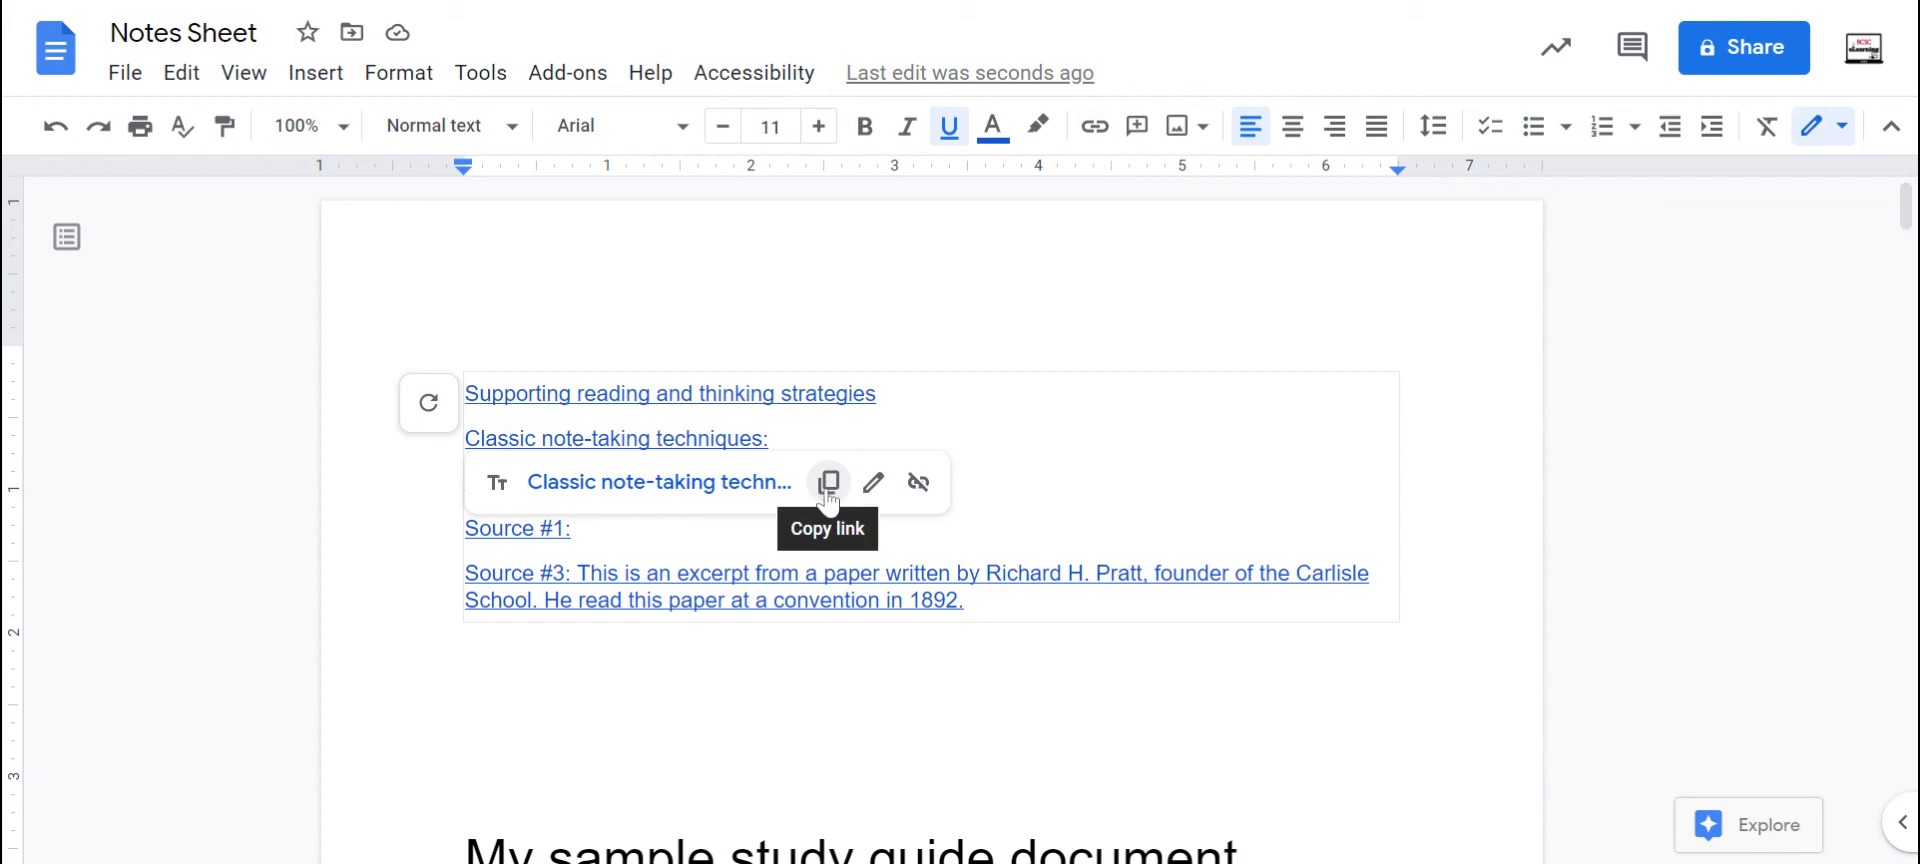
{"action": "left_click", "coordinate": [700, 393]}
{"action": "left_click", "coordinate": [656, 440]}
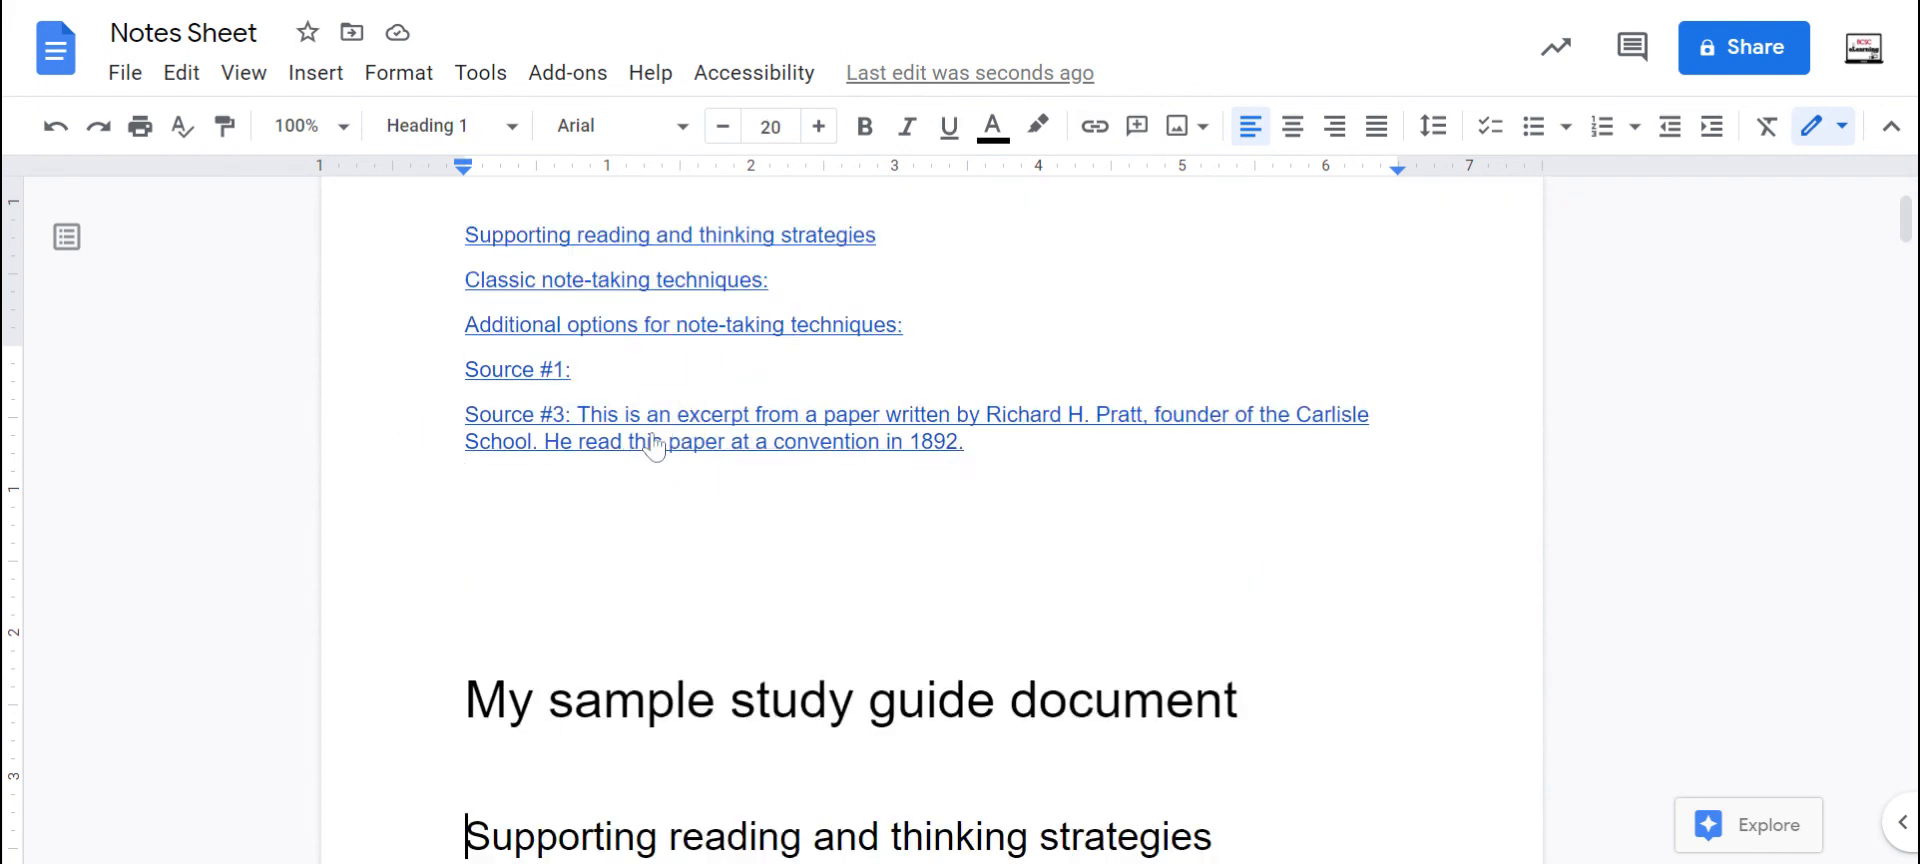
{"action": "scroll", "coordinate": [930, 500], "scroll_direction": "up", "scroll_amount": 7}
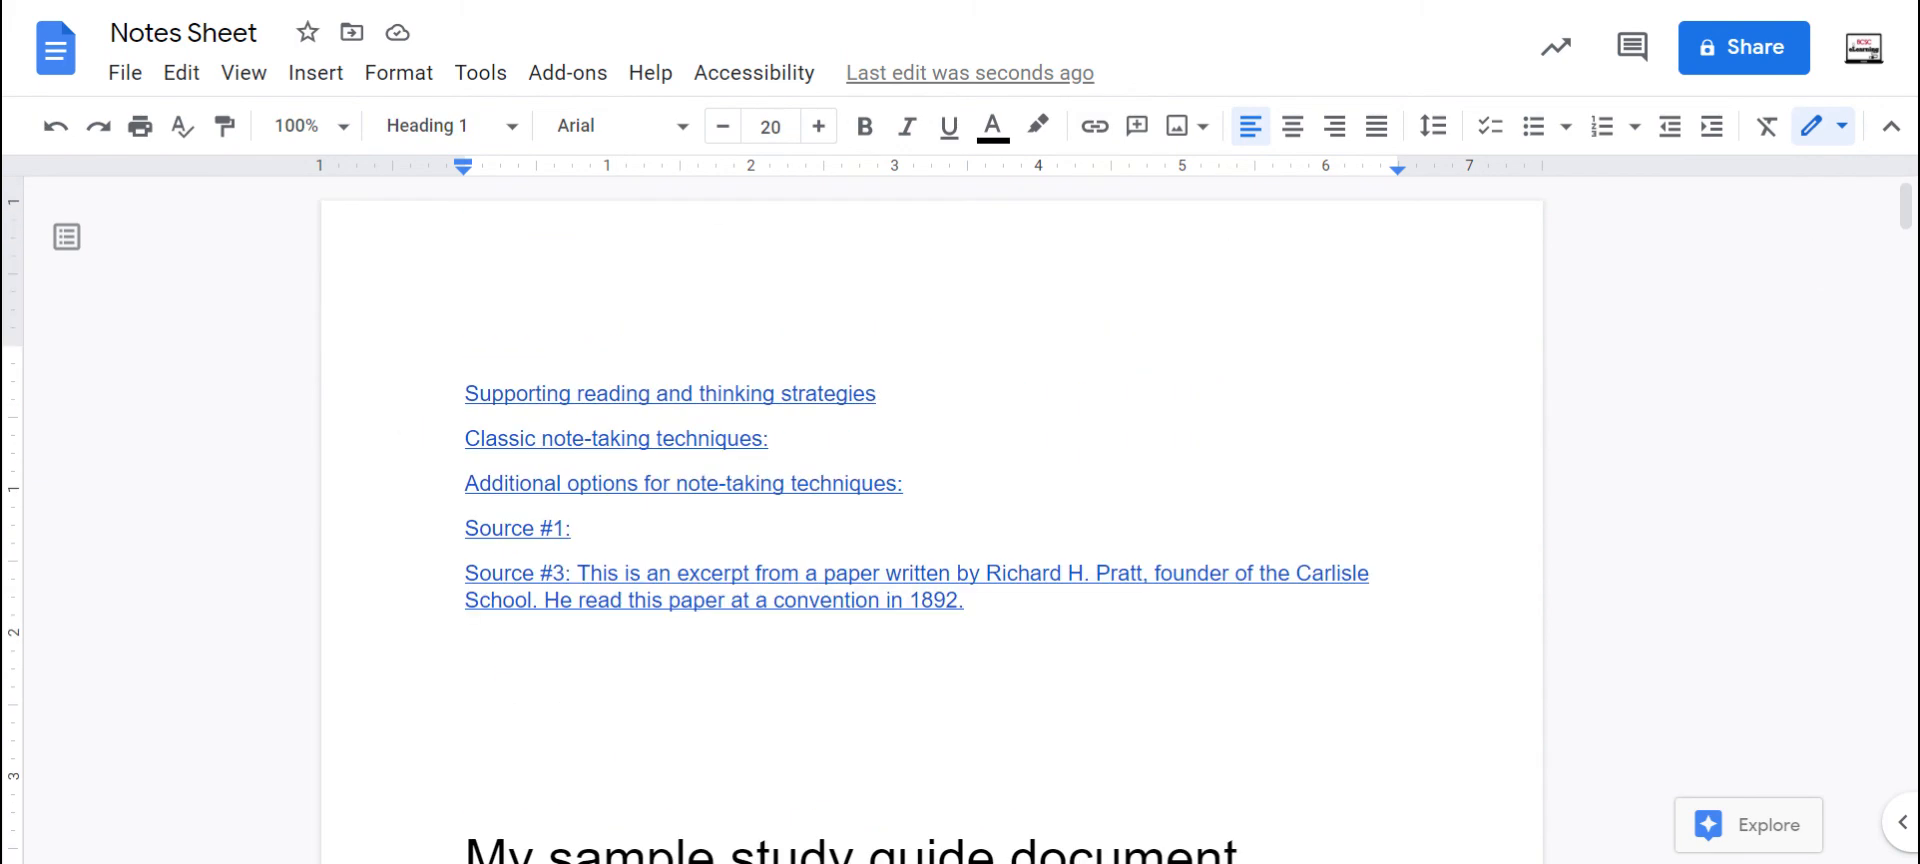
Follow the table of contents link to "Classic note-taking techniques:" and return to the table of contents.
{"action": "left_click", "coordinate": [540, 440]}
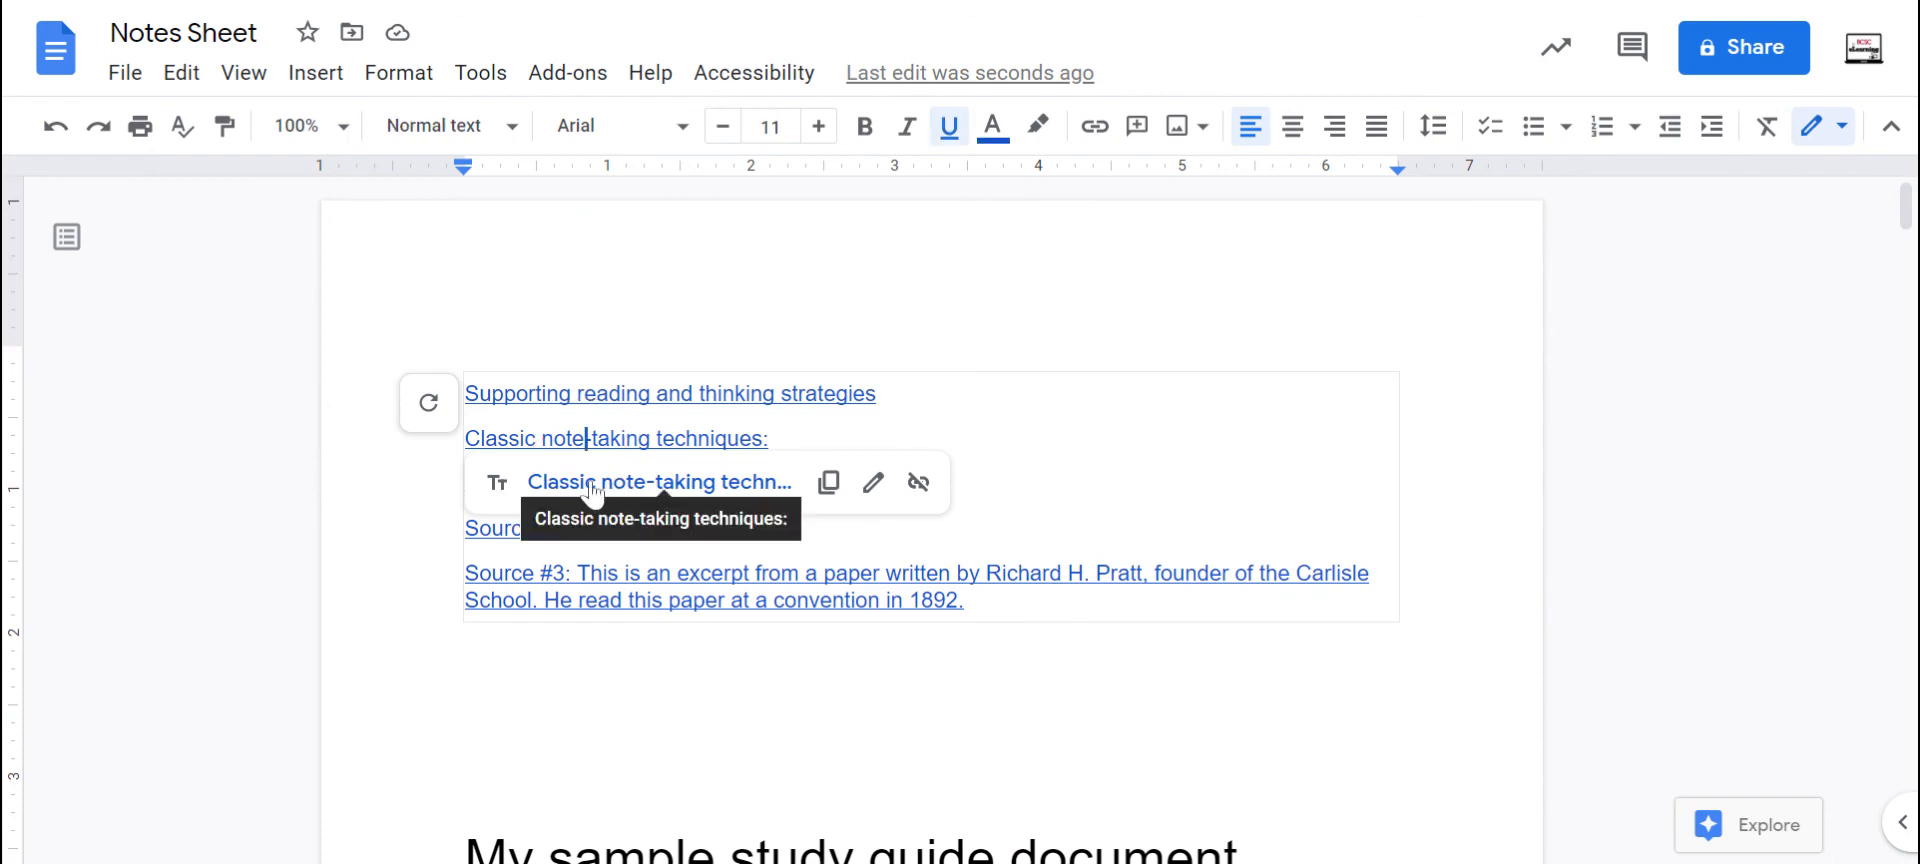
{"action": "left_click", "coordinate": [590, 484]}
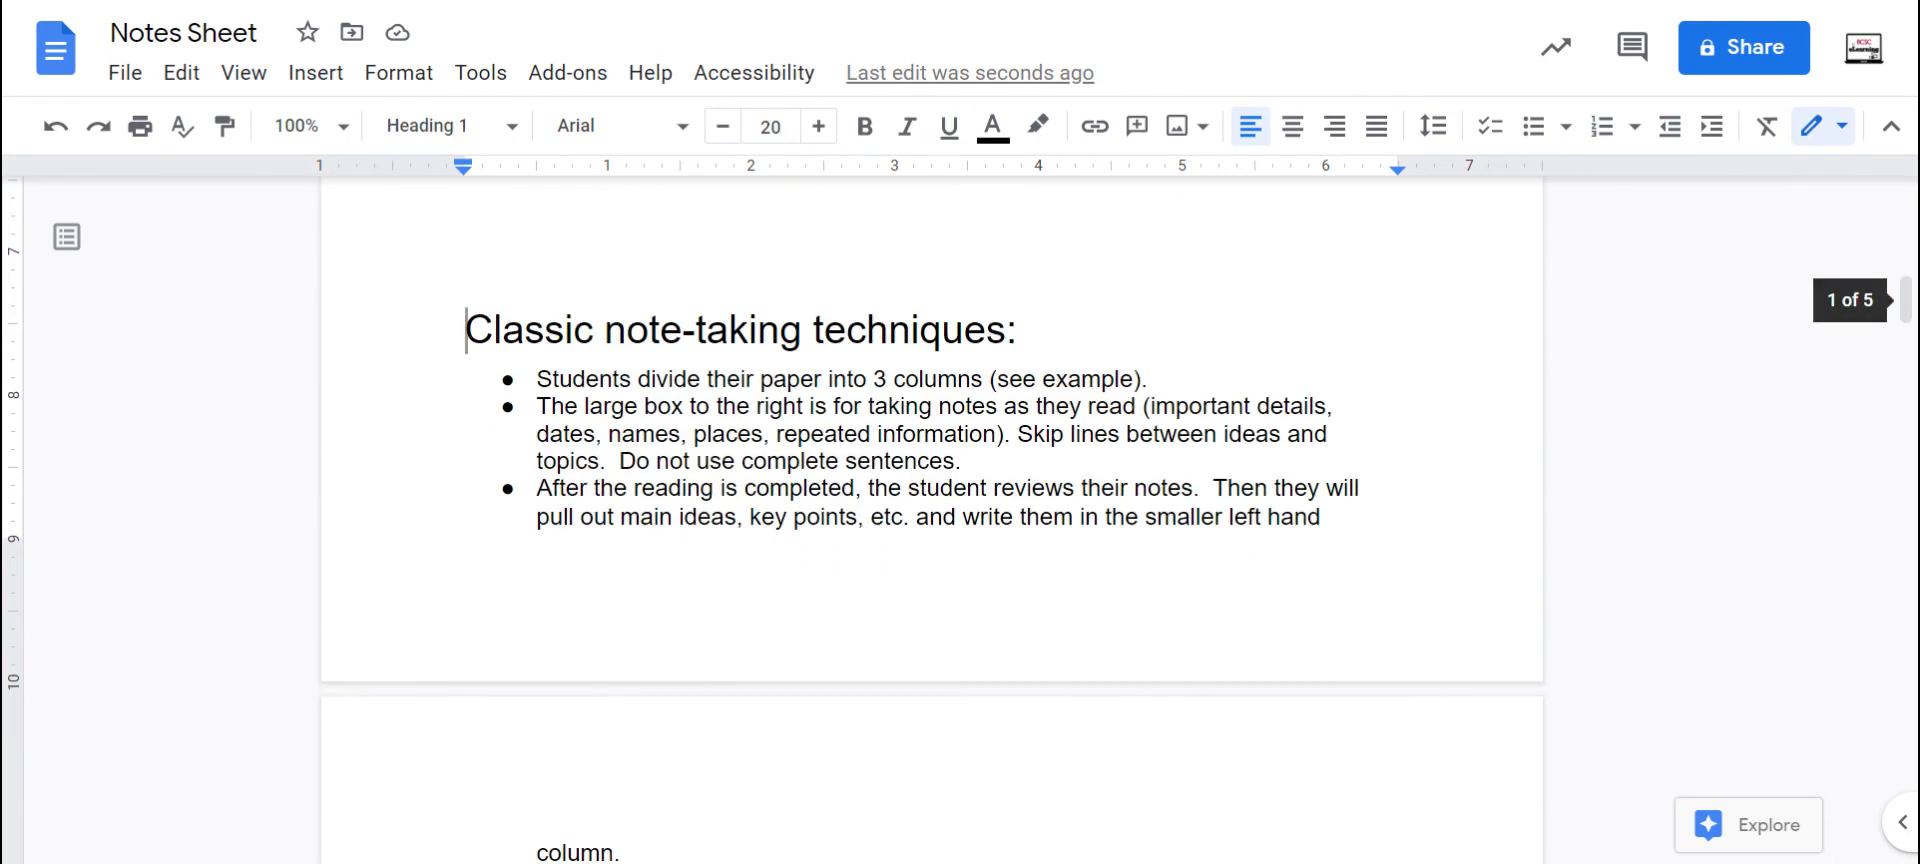
{"action": "scroll", "coordinate": [930, 500], "scroll_direction": "up", "scroll_amount": 10}
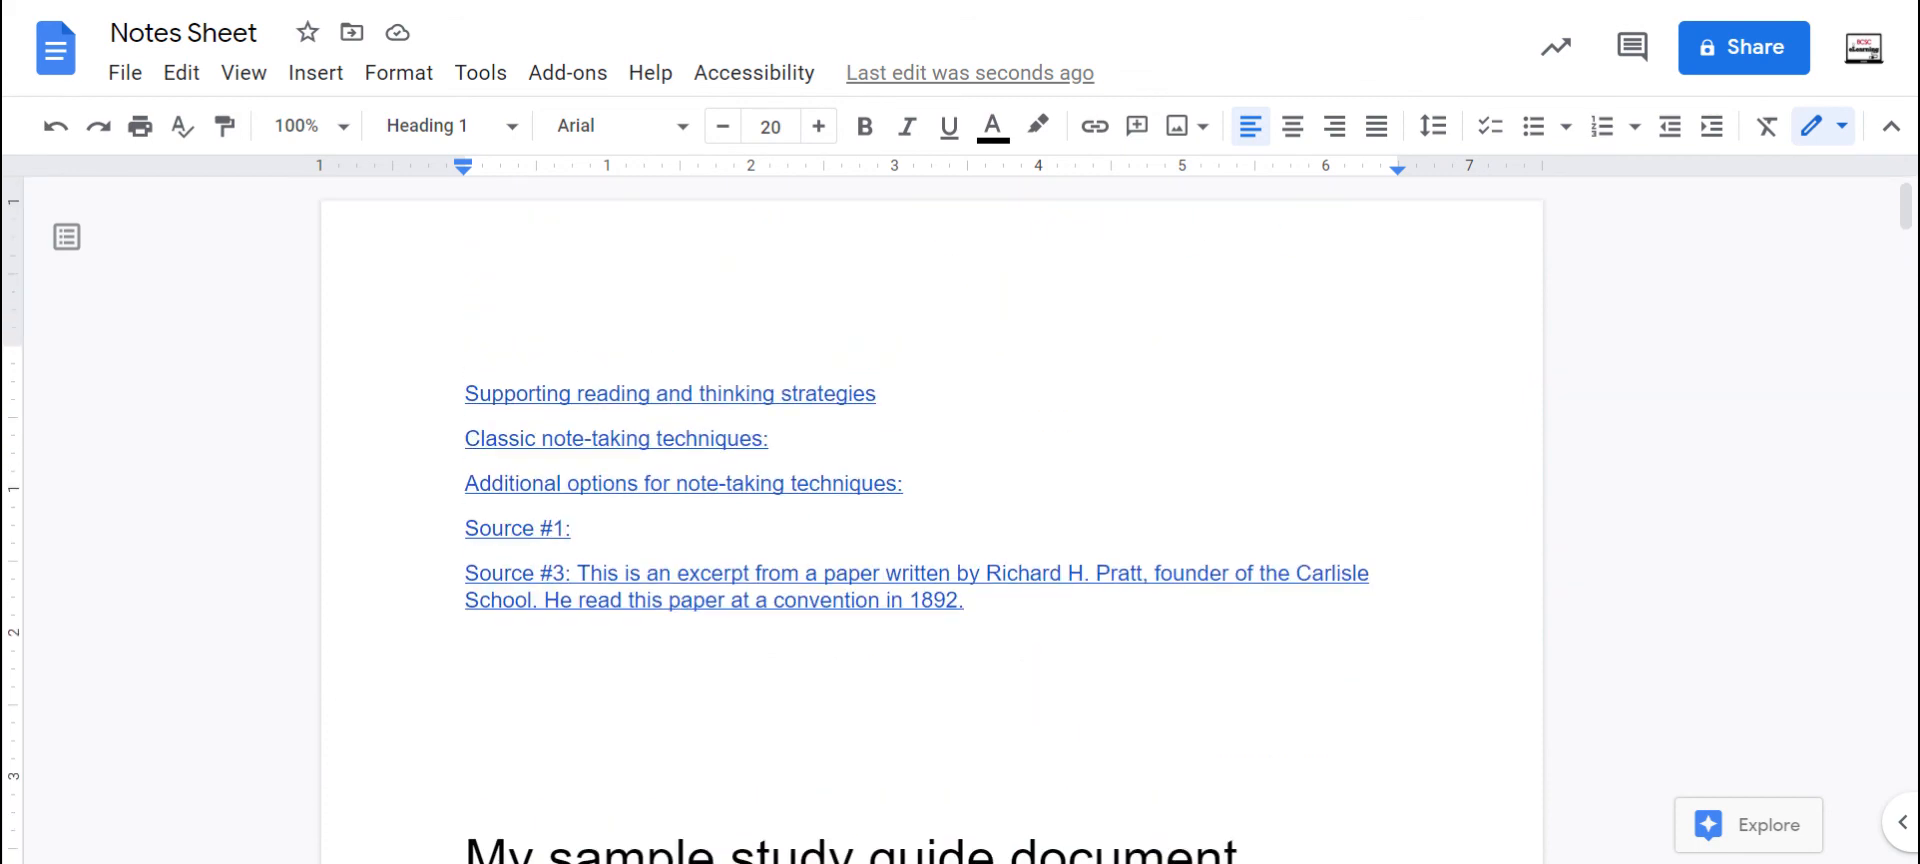
{"action": "left_click", "coordinate": [467, 357]}
{"action": "left_click", "coordinate": [440, 125]}
{"action": "mouse_move", "coordinate": [506, 197]}
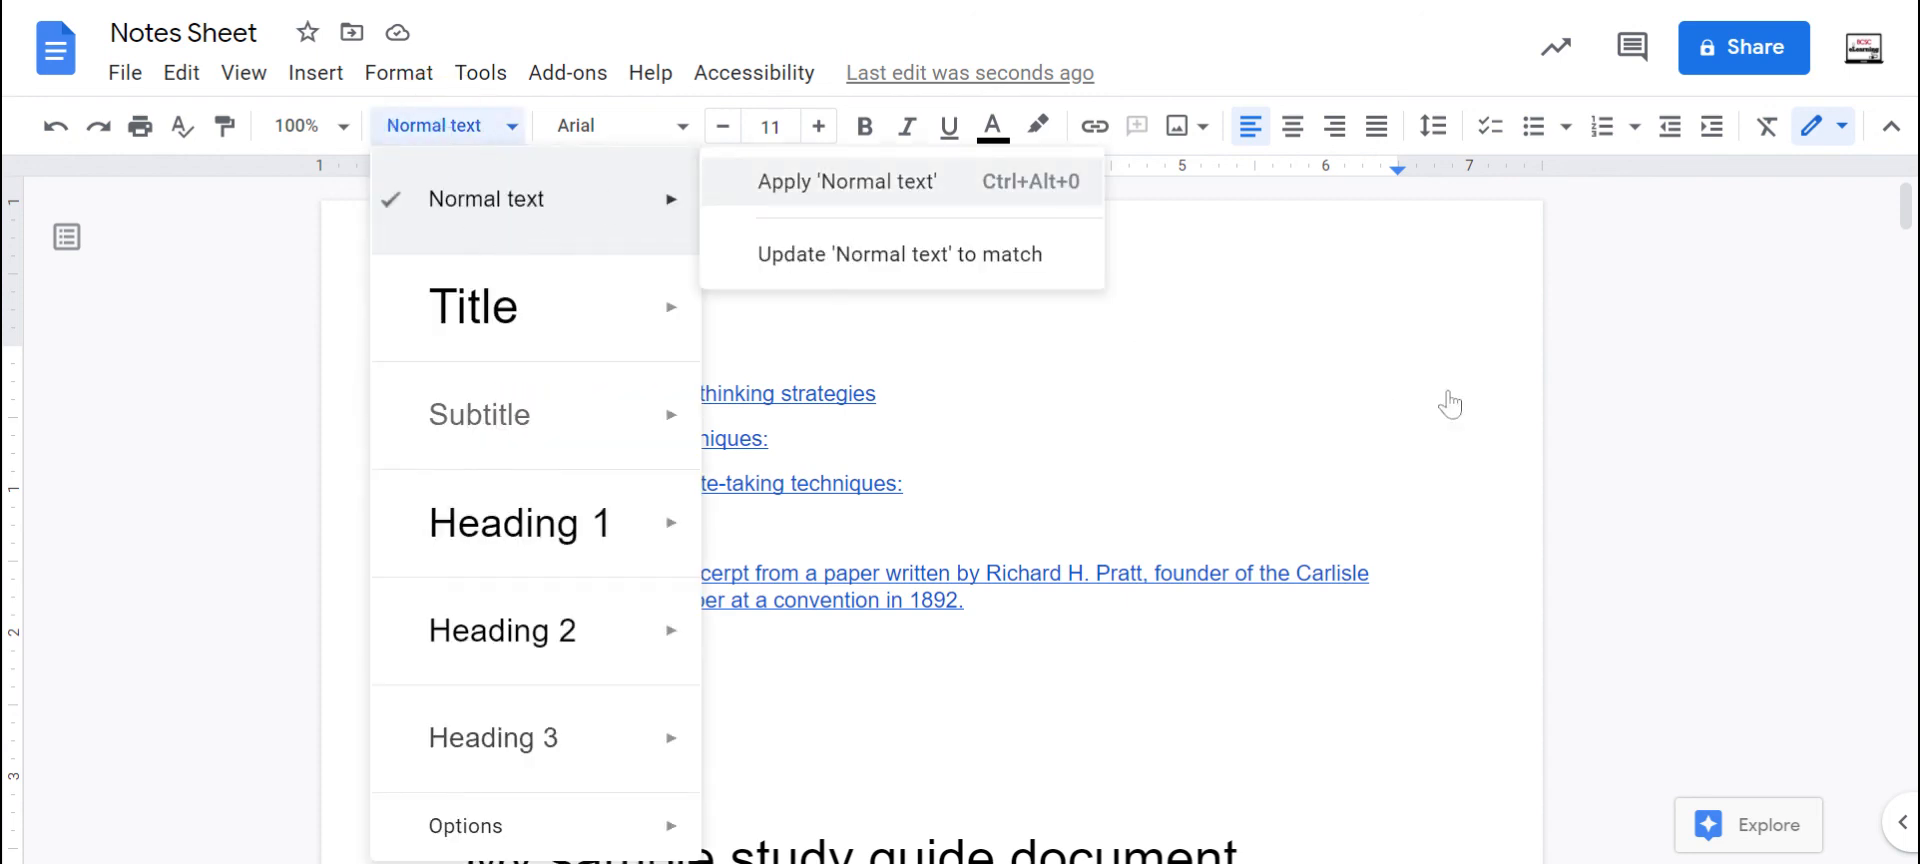
{"action": "key", "text": "Escape"}
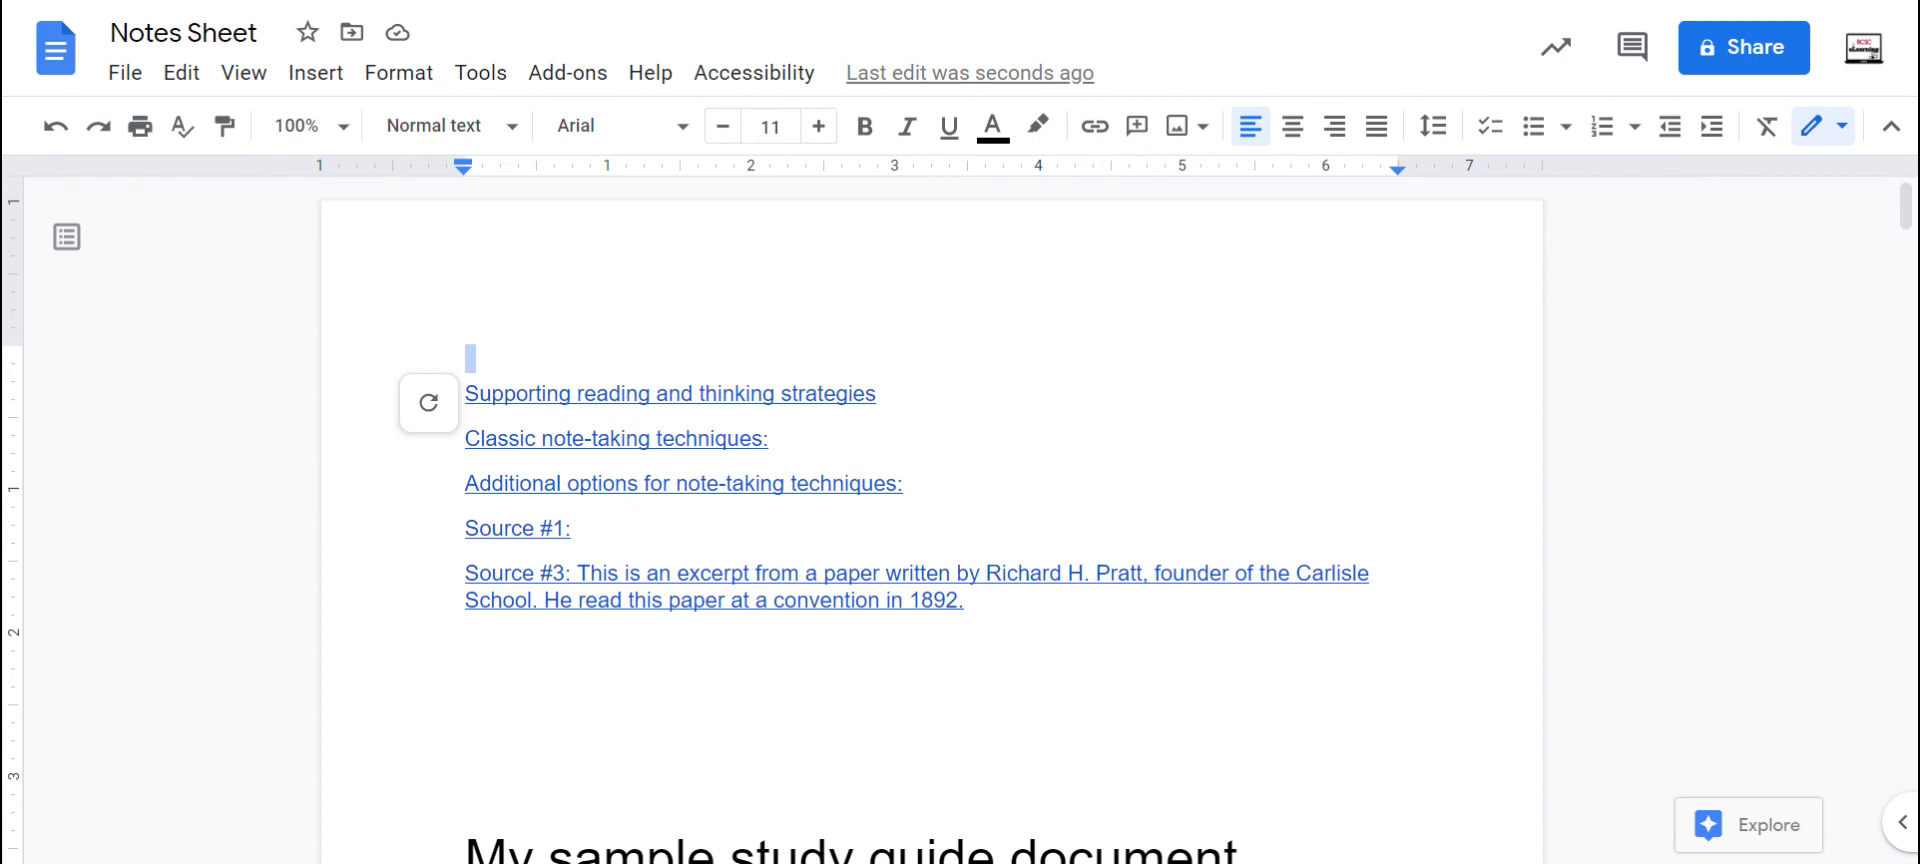